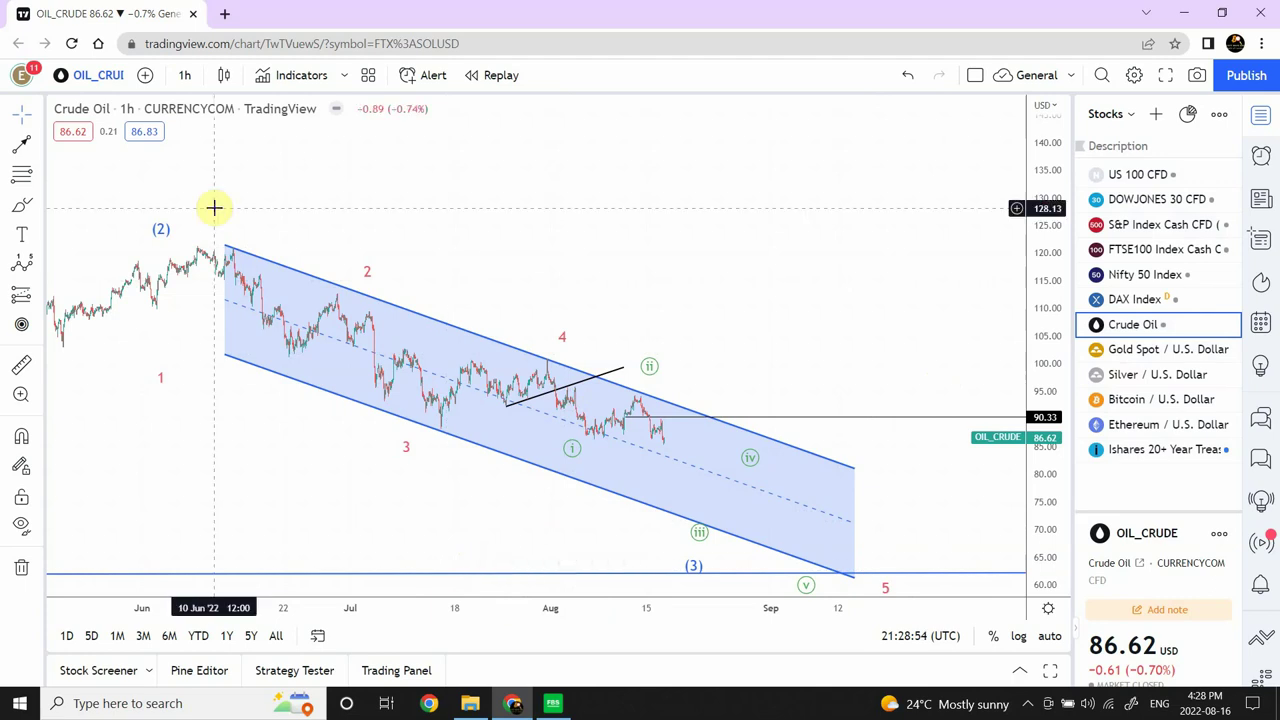
# Step: Switch the crude oil chart to 1-day candles and auto-fit the price scale
pyautogui.click(184, 84)
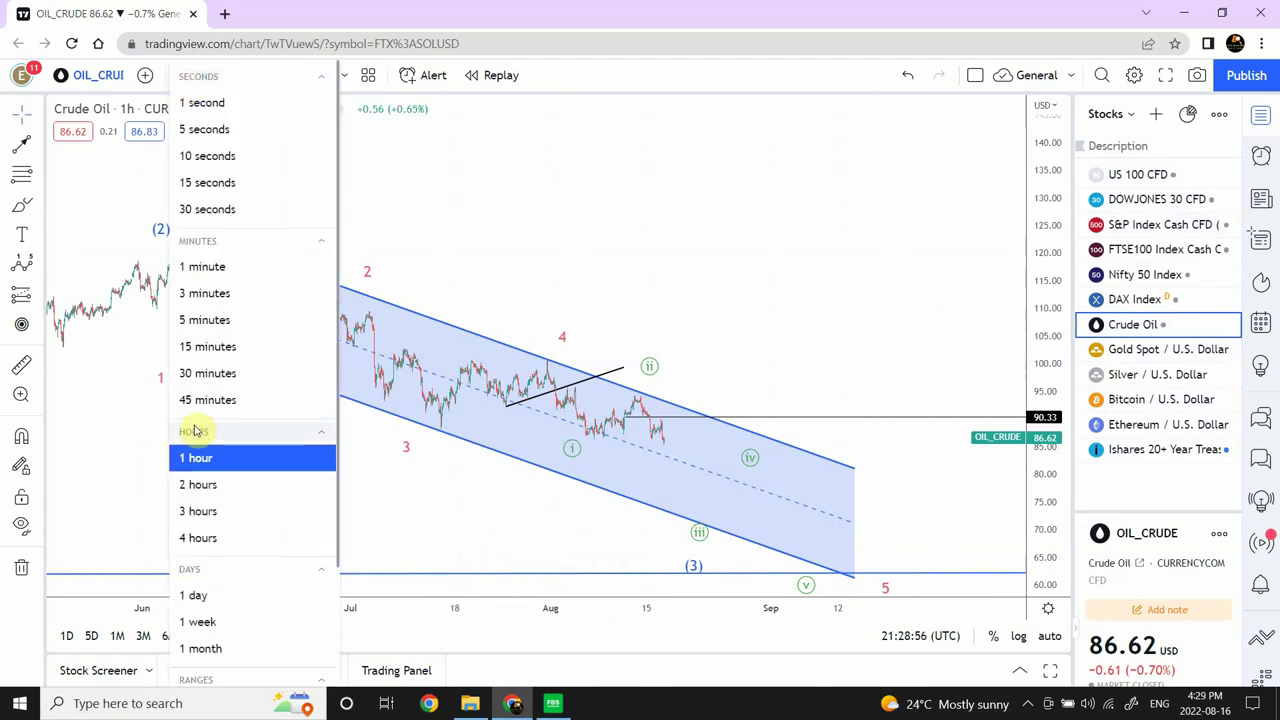
pyautogui.click(196, 596)
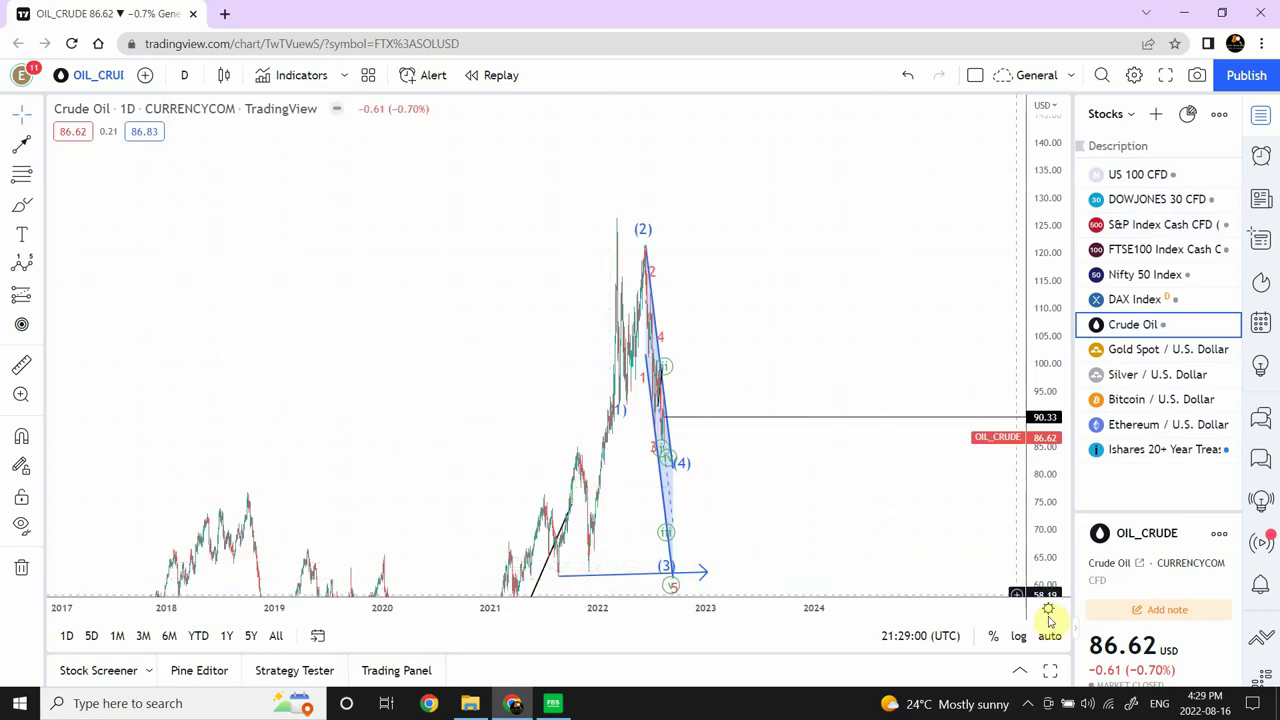
pyautogui.click(1051, 637)
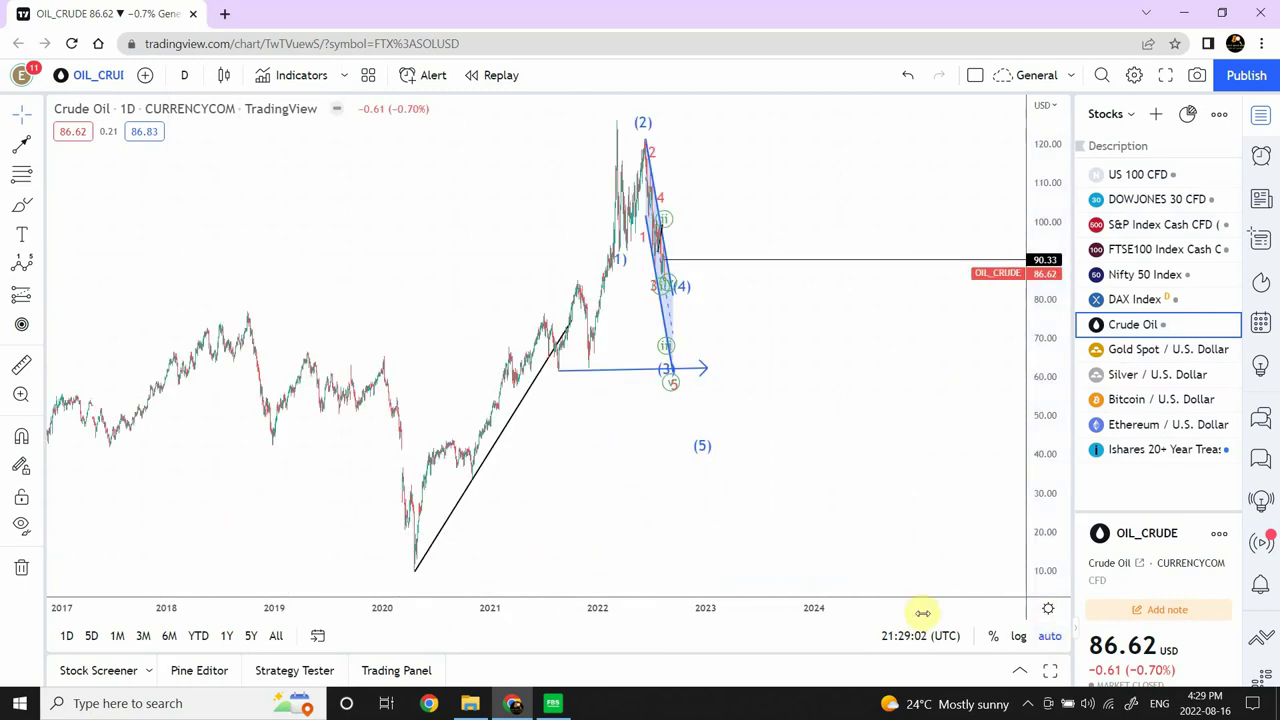
# Step: Zoom in and pan so the 2022 peak and its wave count sit centered in view
pyautogui.click(516, 560)
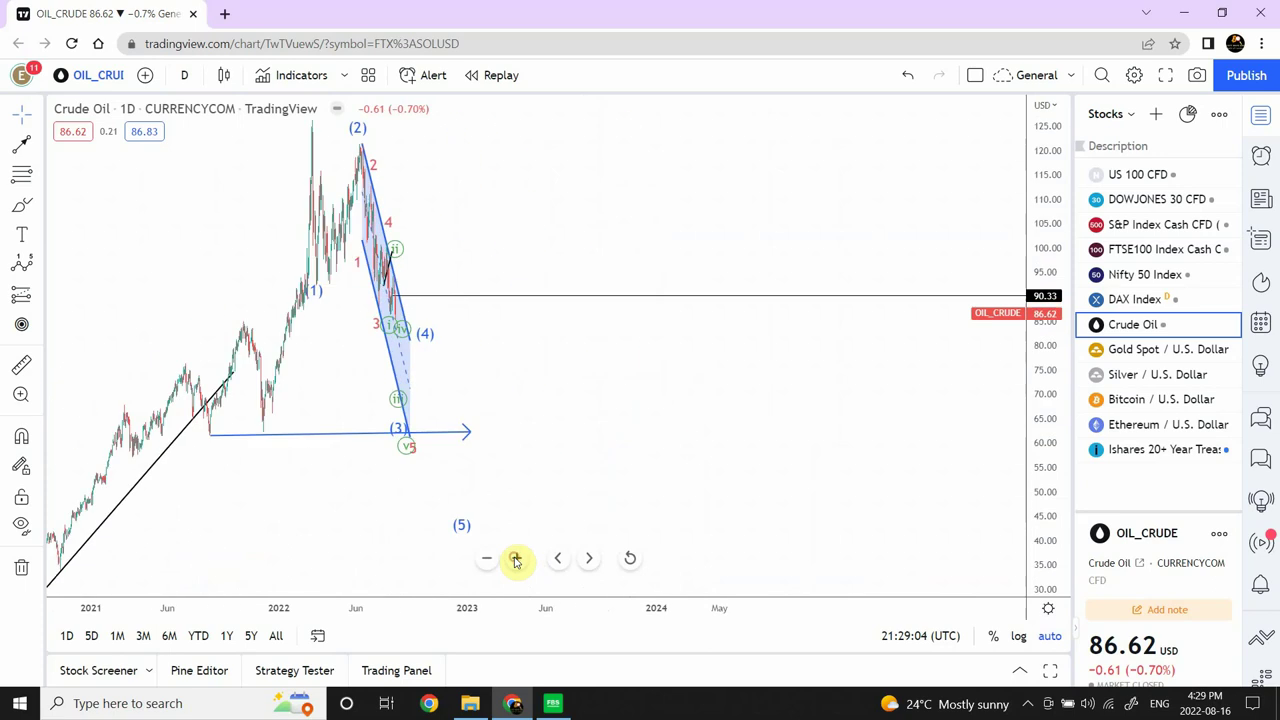
pyautogui.moveTo(543, 260); pyautogui.dragTo(859, 226)
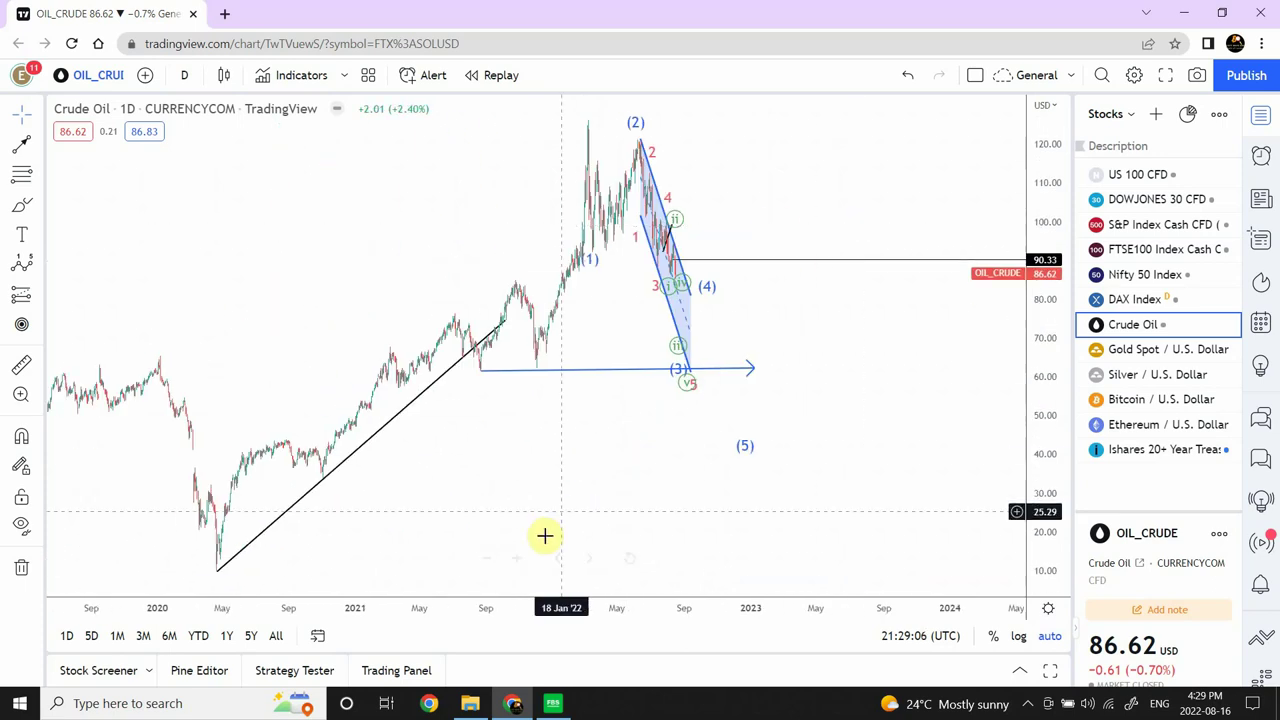
pyautogui.click(517, 560)
pyautogui.click(518, 562)
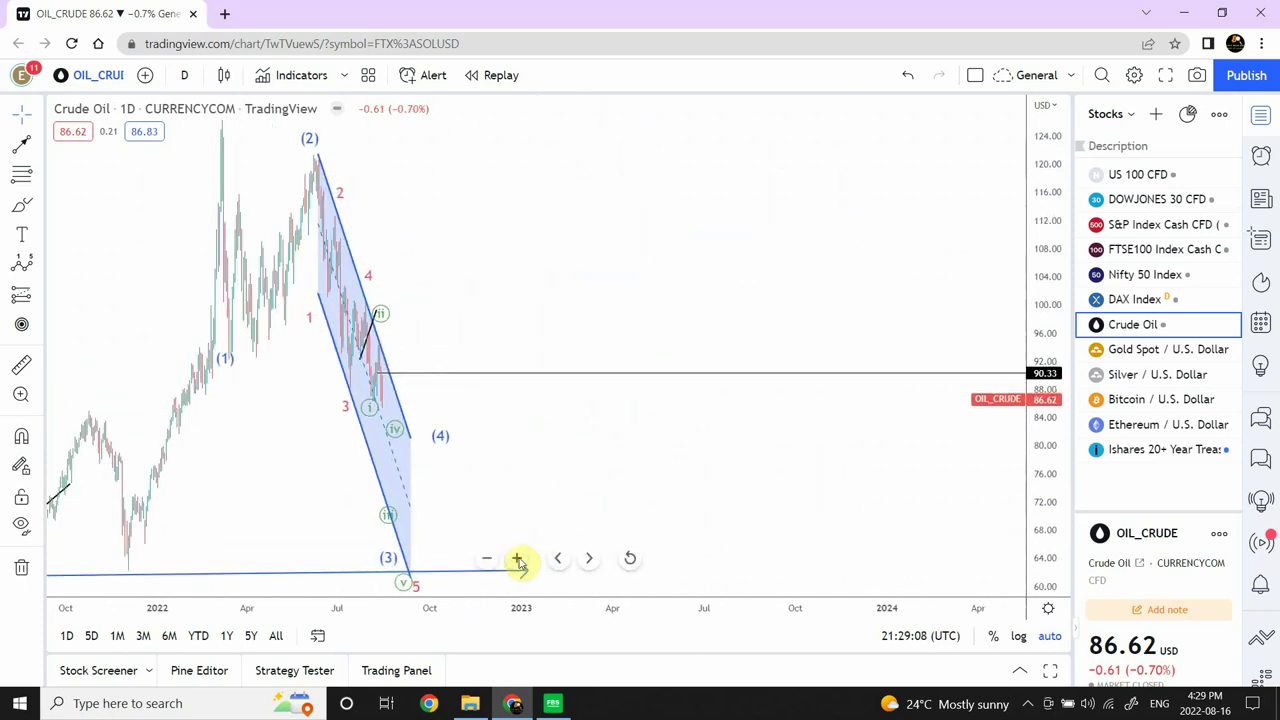
pyautogui.moveTo(571, 309); pyautogui.dragTo(880, 253)
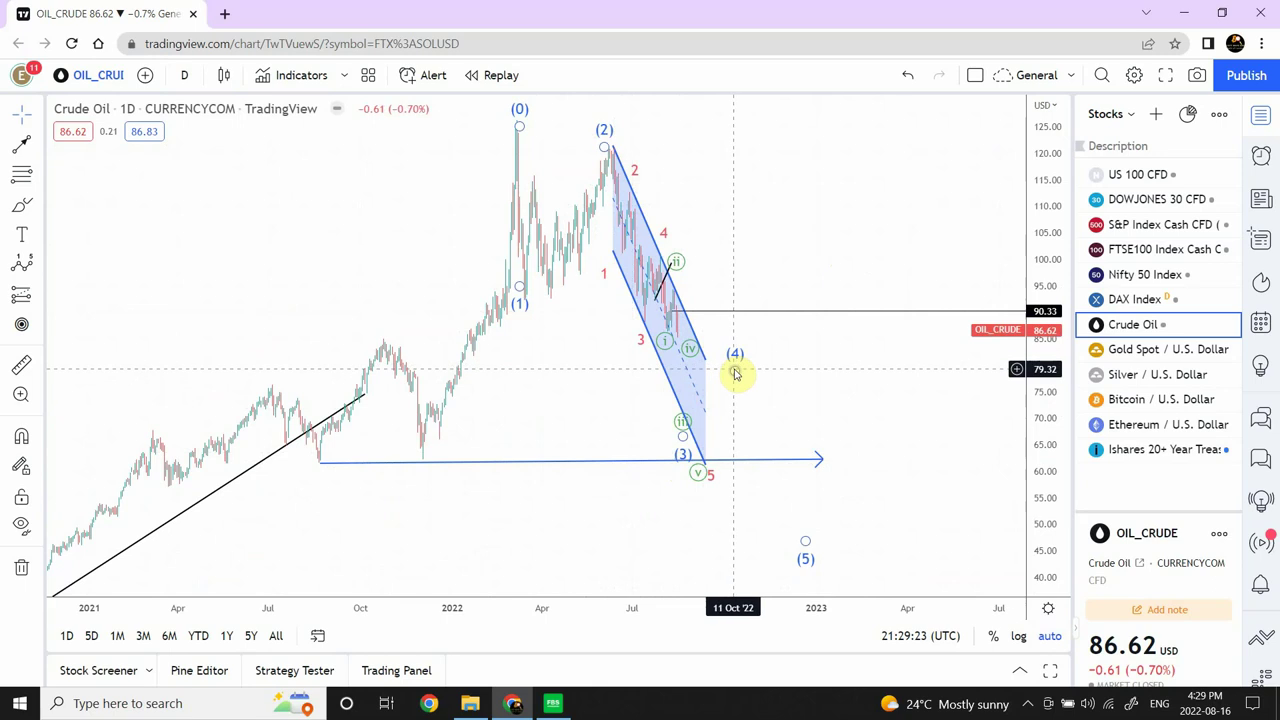
# Step: Nudge the blue wave (4) point right and shift a red wave point slightly
pyautogui.moveTo(734, 370); pyautogui.dragTo(755, 375)
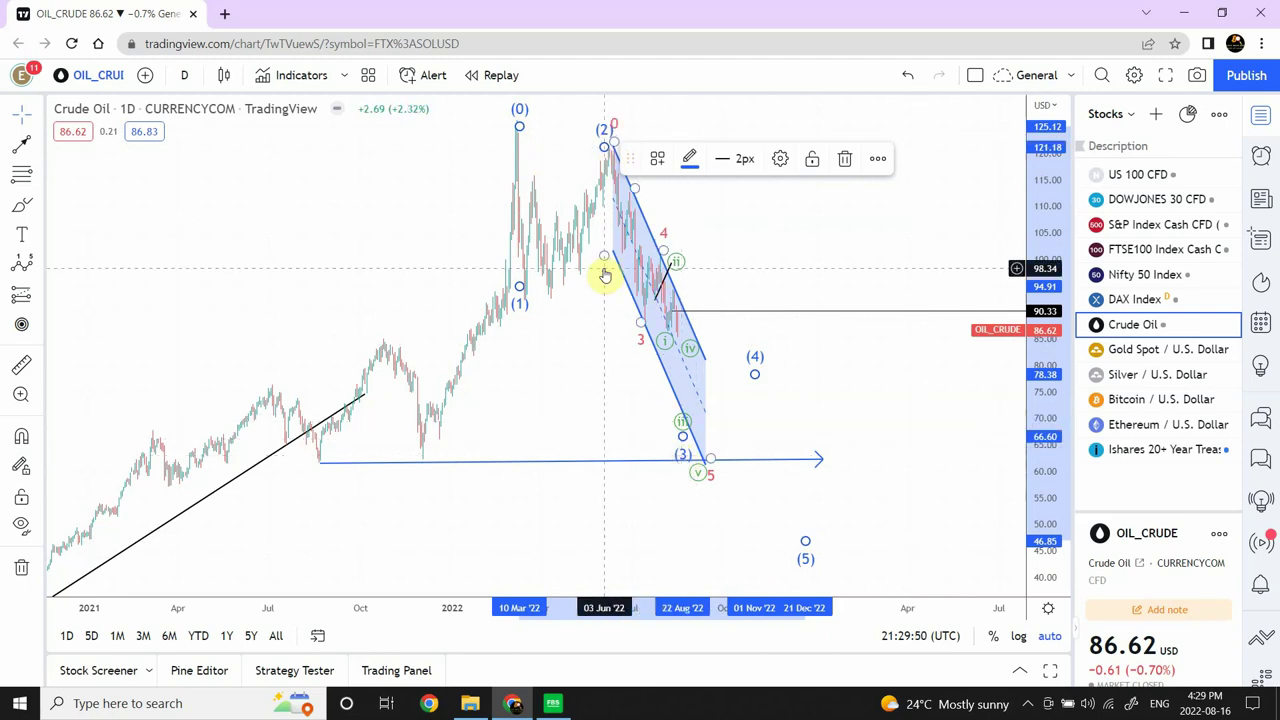
pyautogui.moveTo(610, 258); pyautogui.dragTo(622, 258)
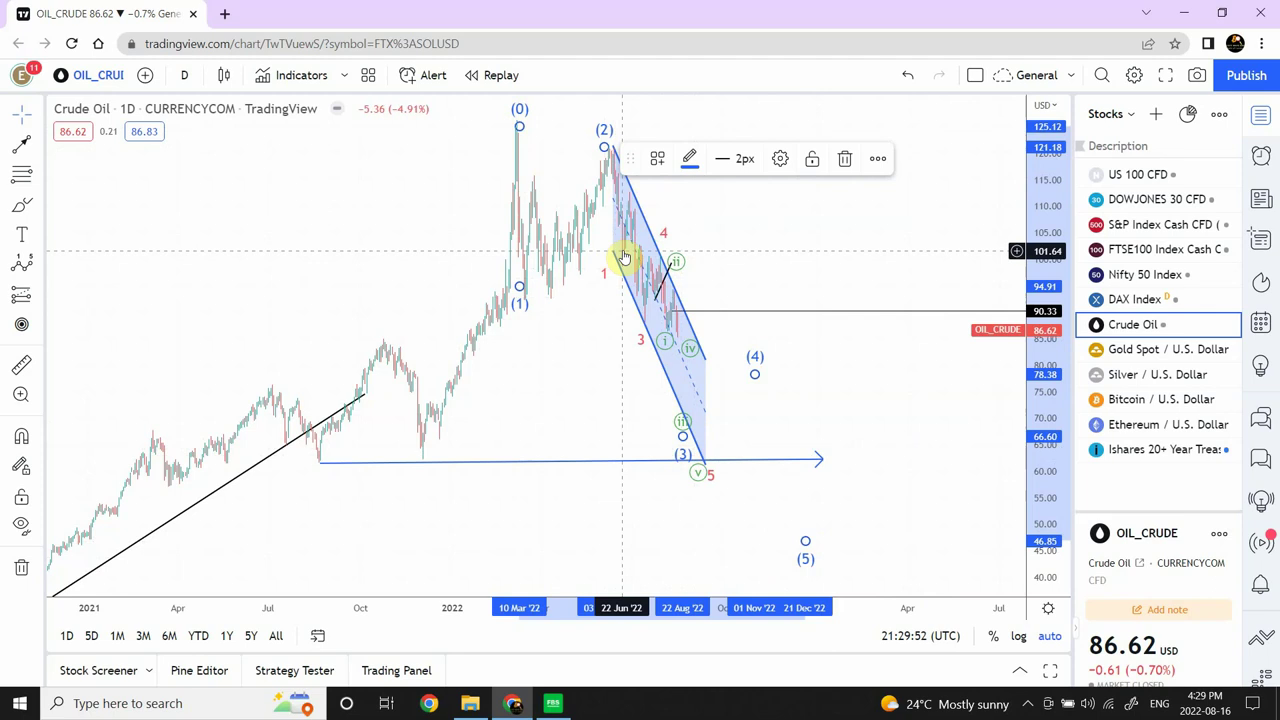
pyautogui.moveTo(694, 540)
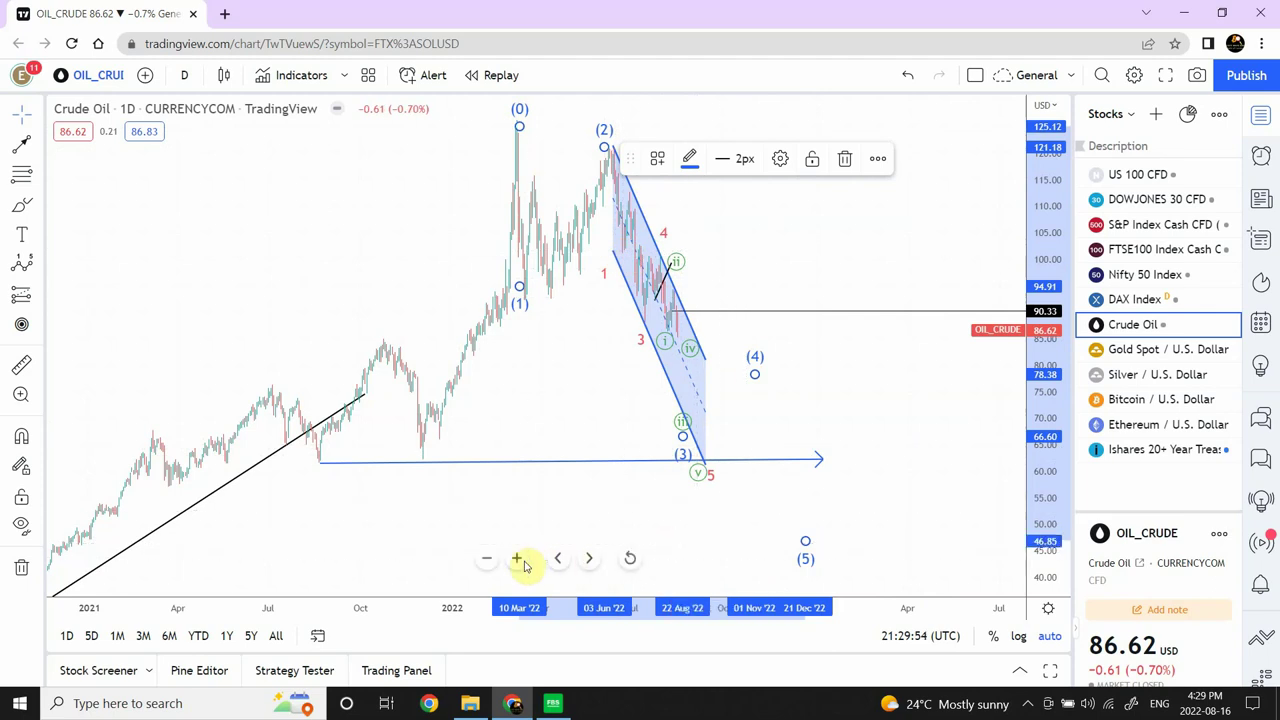
pyautogui.click(526, 570)
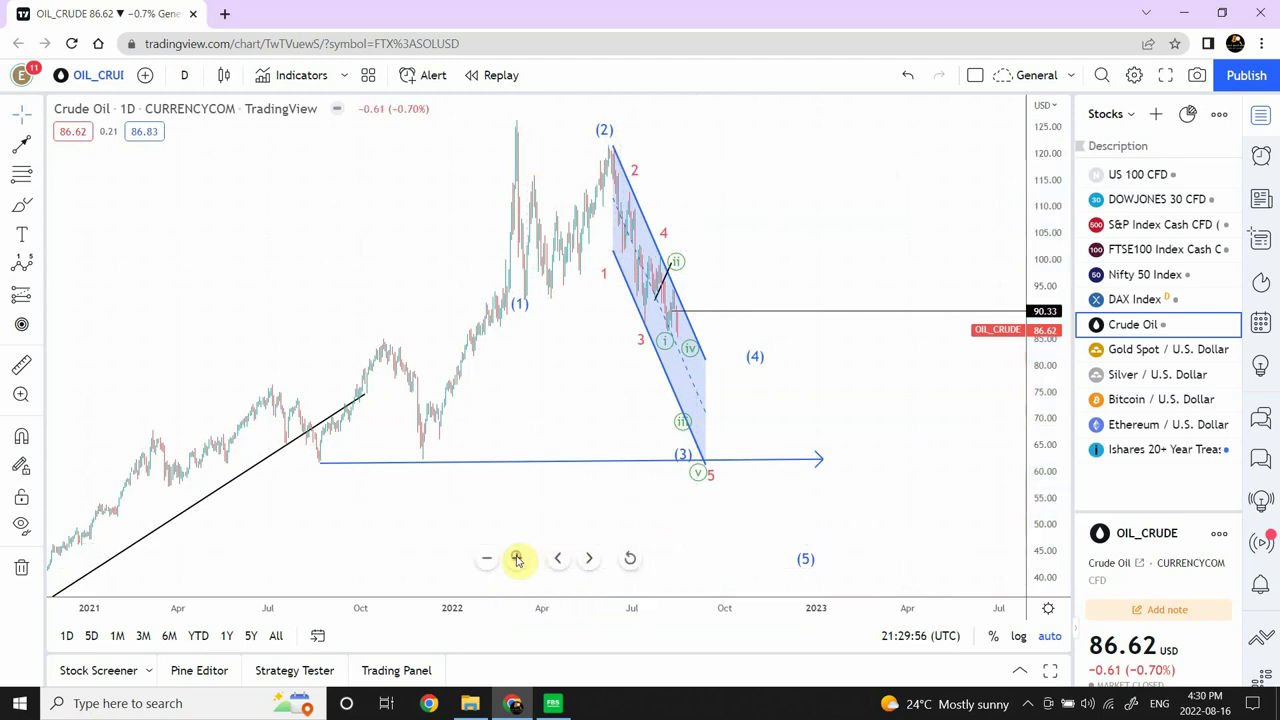
# Step: Zoom in three levels on the recent 2022 decline
pyautogui.click(516, 558)
pyautogui.click(516, 558)
pyautogui.click(516, 558)
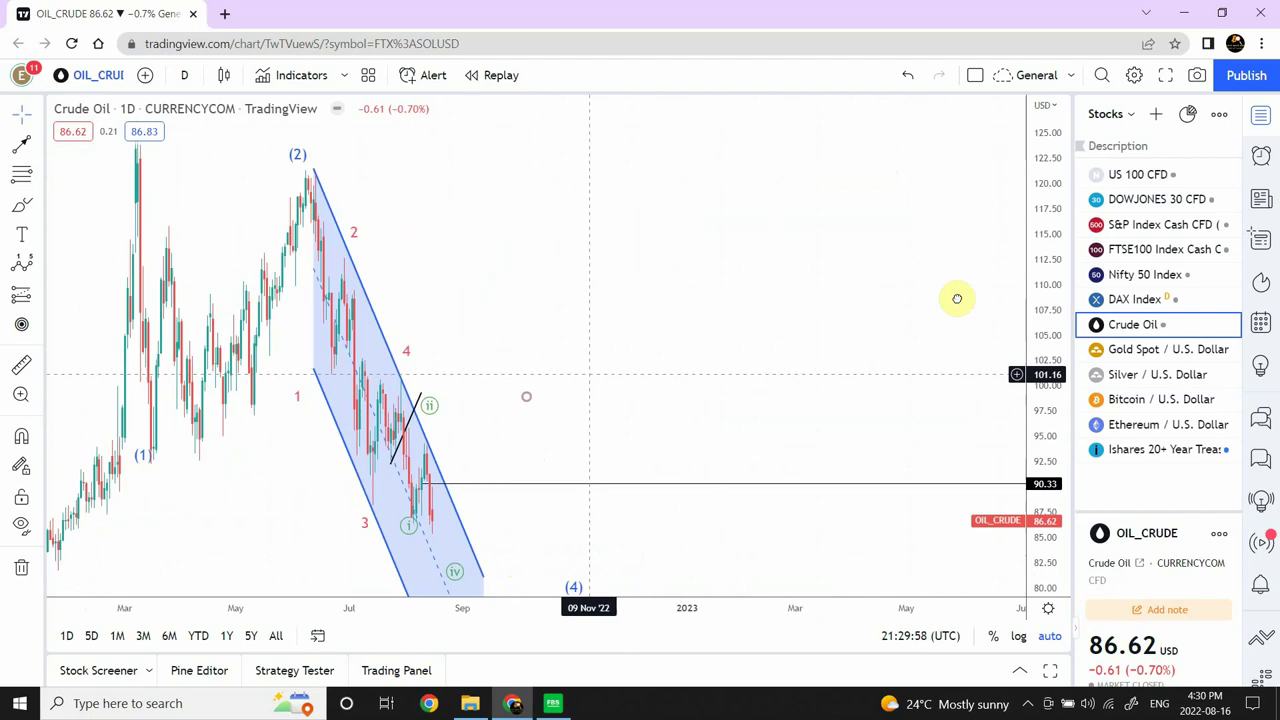
# Step: Pan right and drag the green subwave (ii) point down to about 94.20
pyautogui.hscroll(-5, 957, 298)
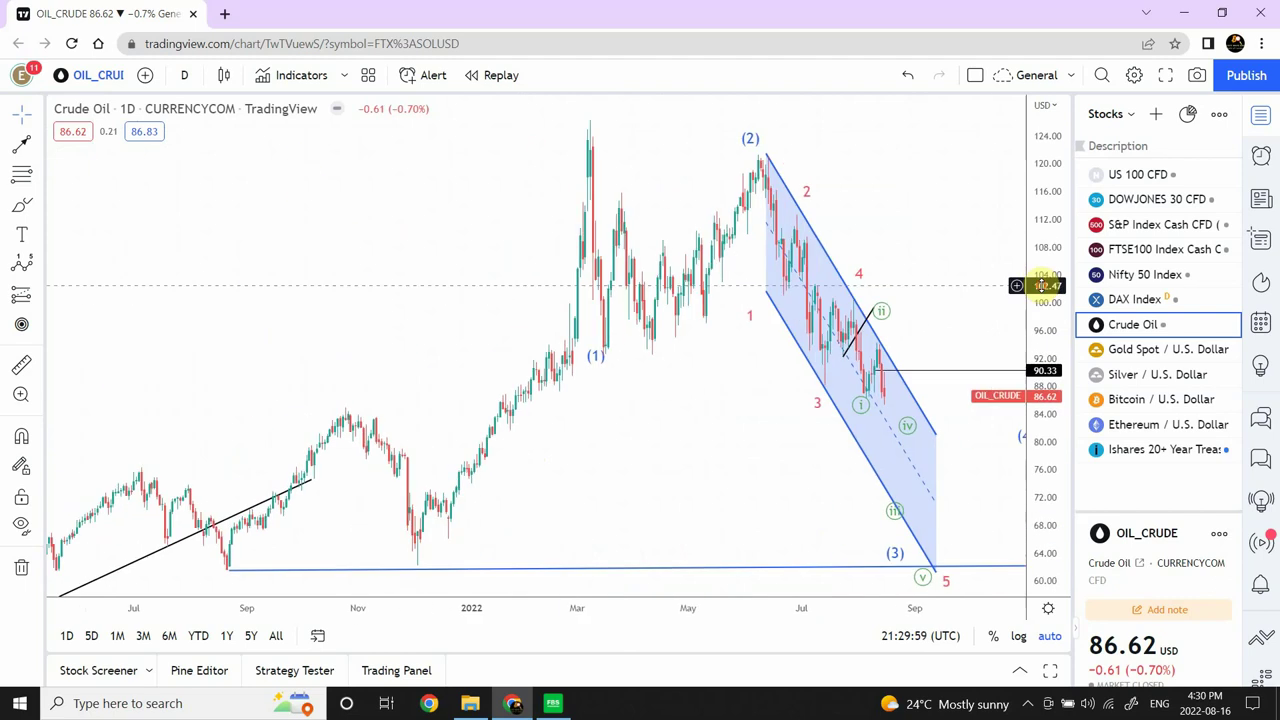
pyautogui.click(757, 300)
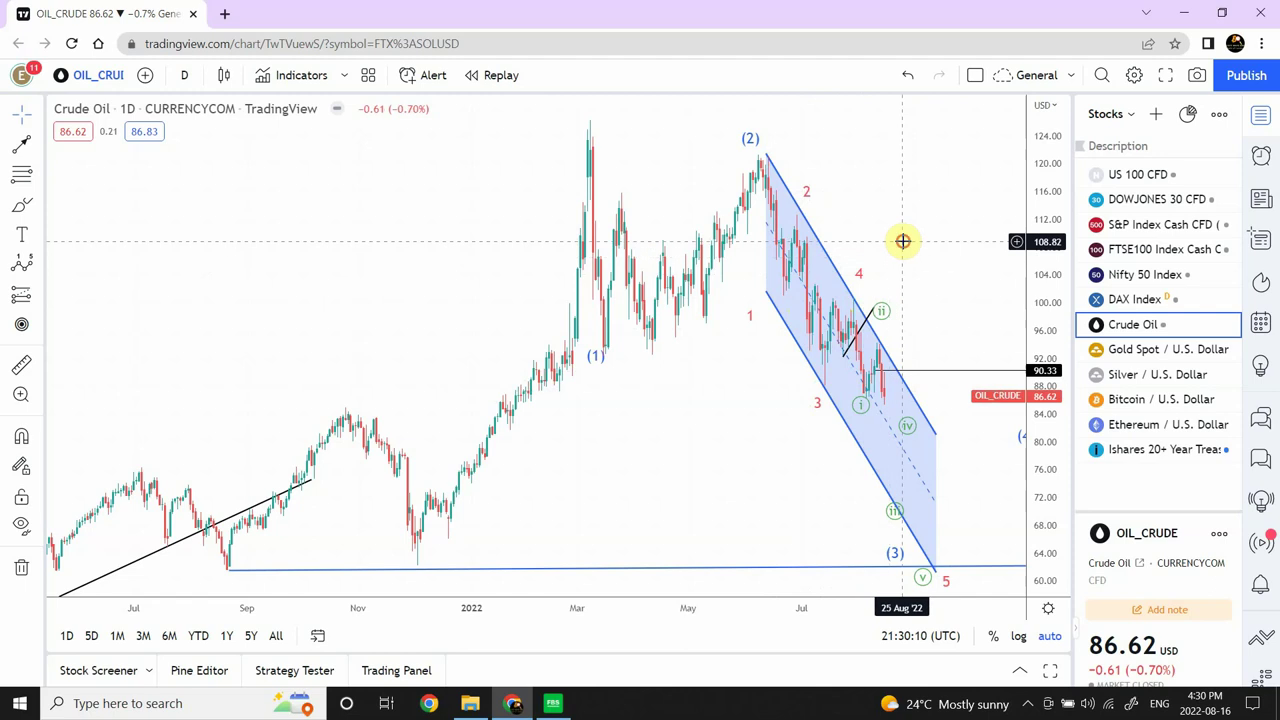
pyautogui.moveTo(903, 240); pyautogui.dragTo(791, 214)
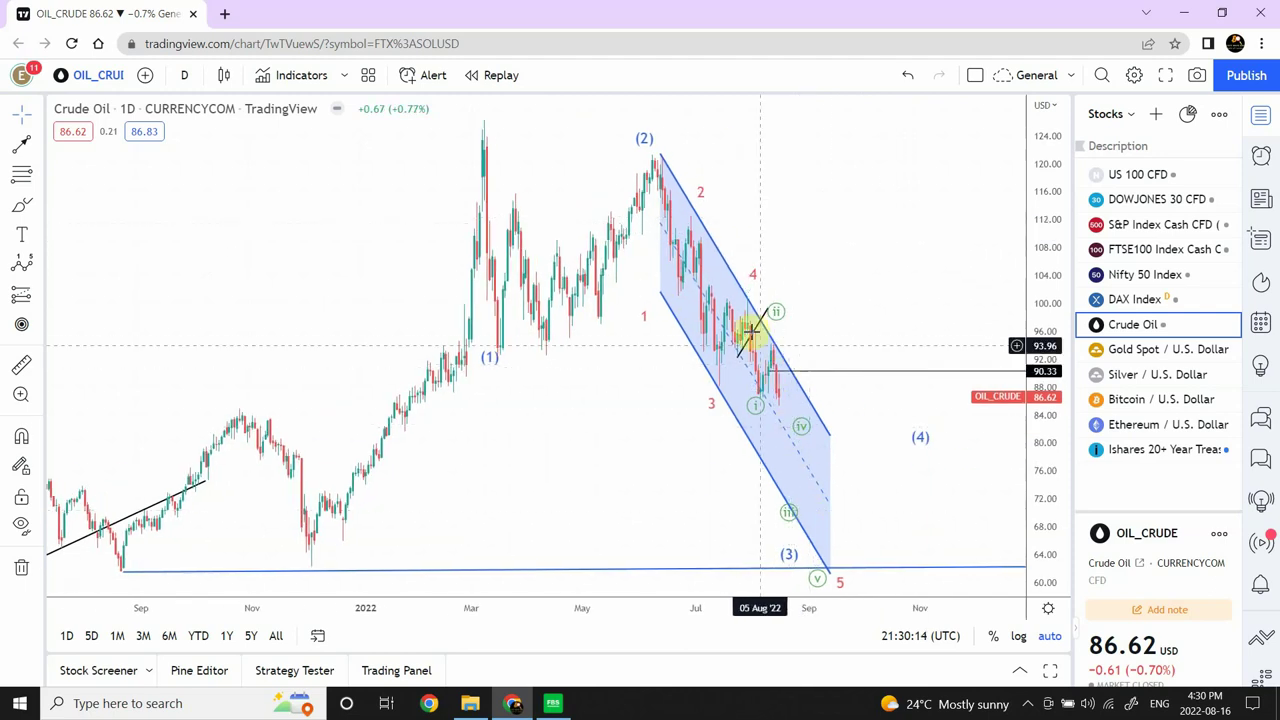
pyautogui.click(759, 412)
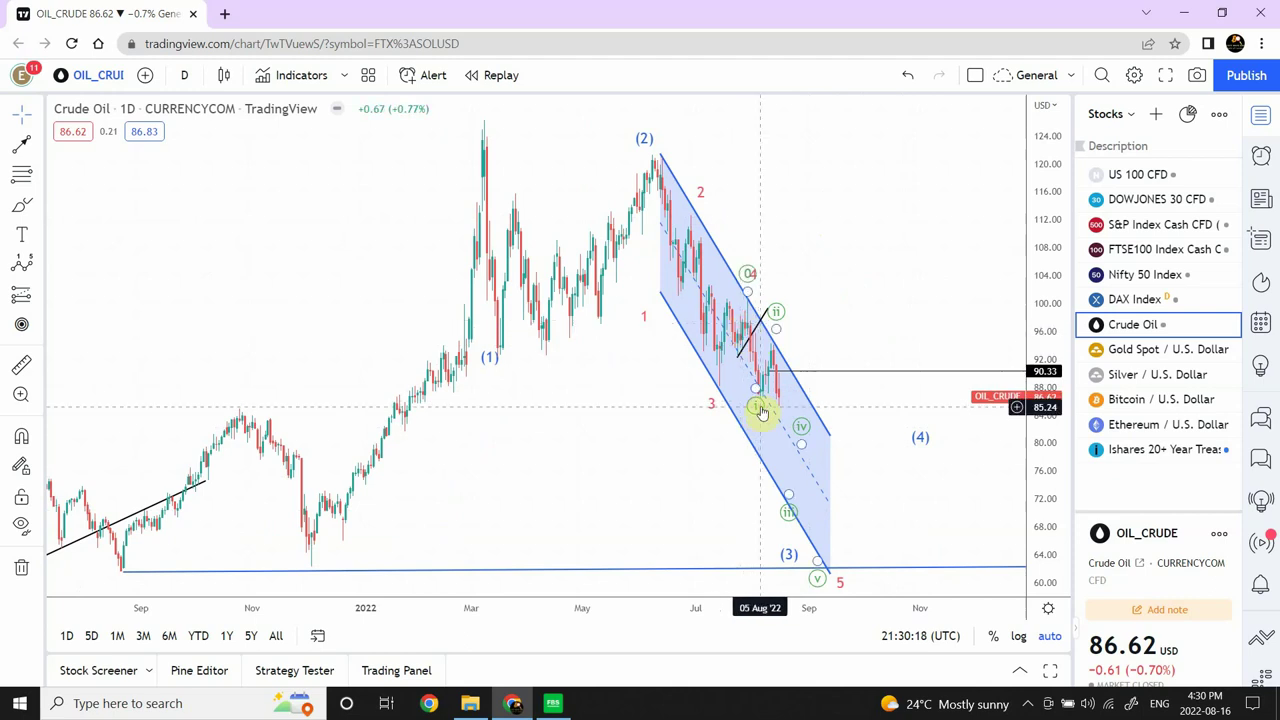
pyautogui.click(778, 349)
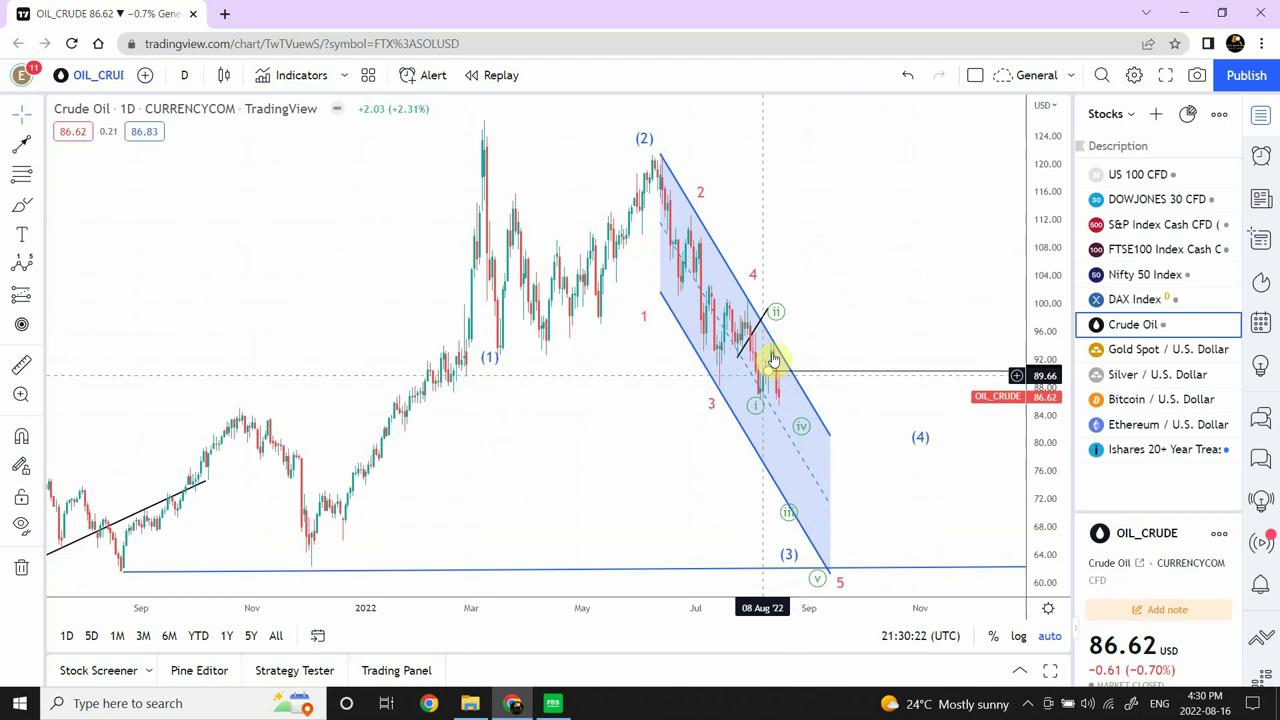
pyautogui.click(779, 330)
pyautogui.moveTo(777, 330); pyautogui.dragTo(780, 344)
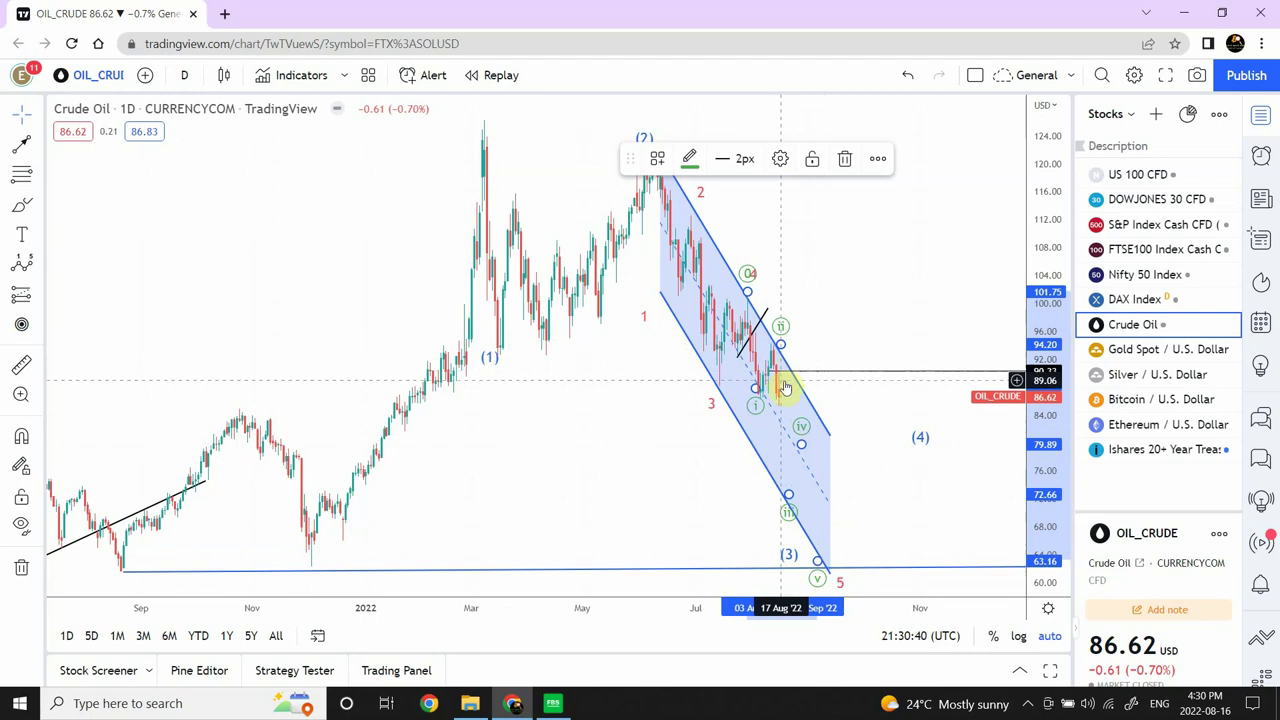
# Step: Raise a green subwave point inside the blue channel, then check the channel and deselect
pyautogui.click(879, 285)
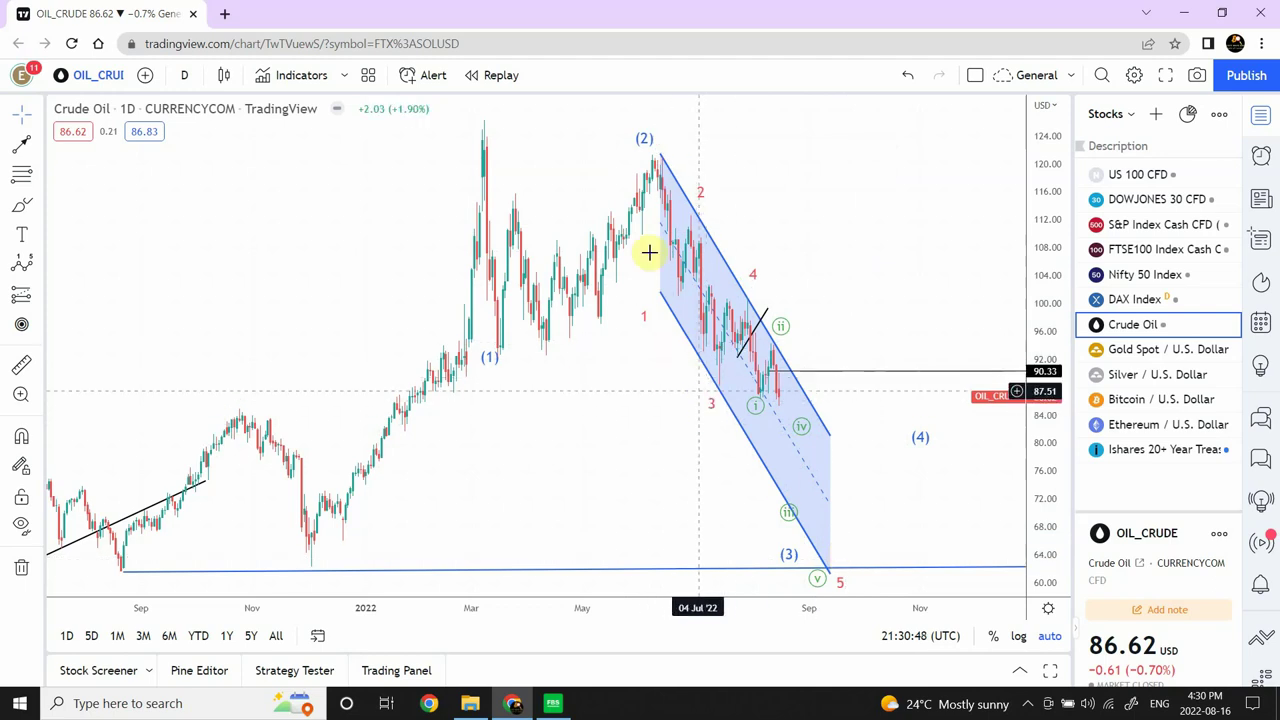
pyautogui.click(750, 308)
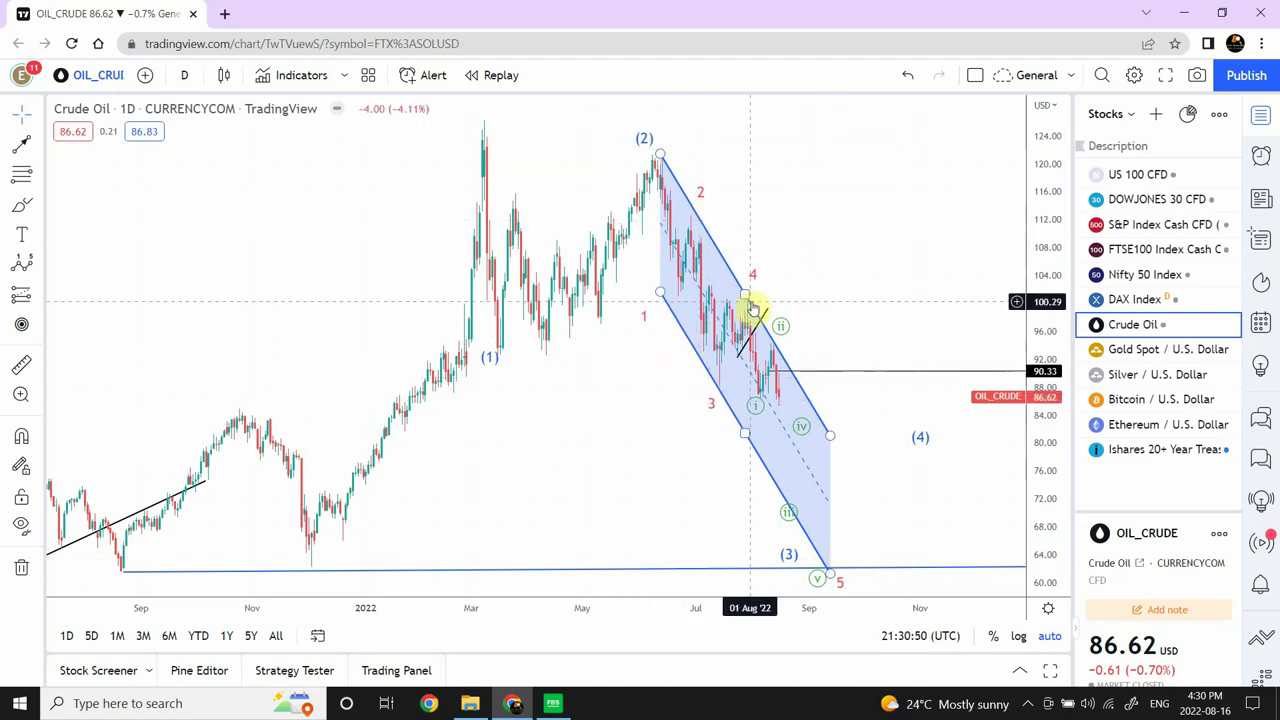
pyautogui.moveTo(758, 308); pyautogui.dragTo(755, 337)
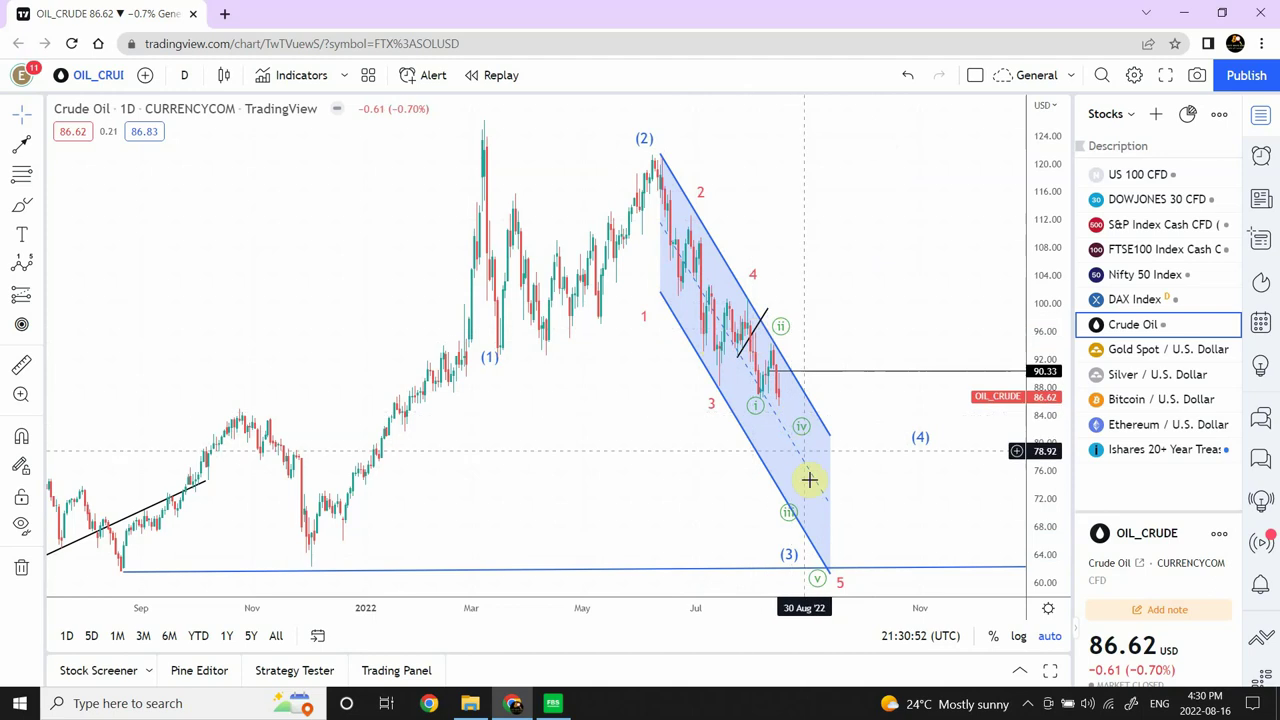
pyautogui.click(757, 410)
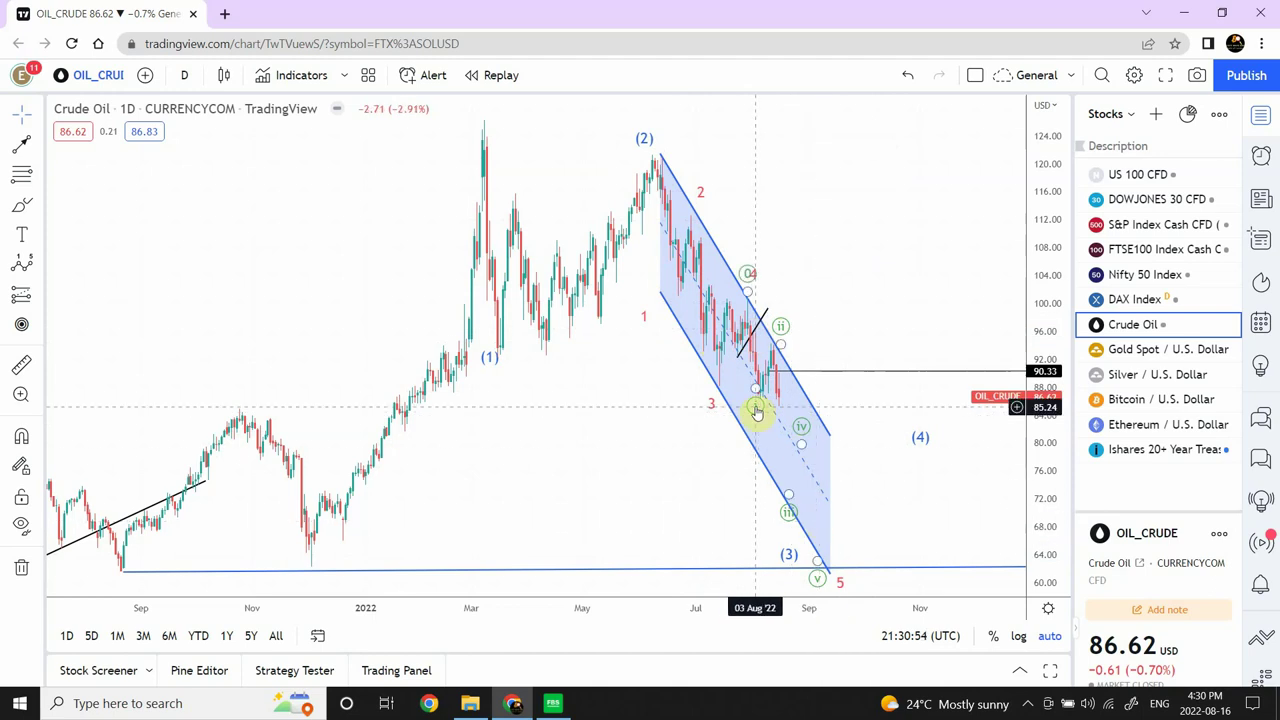
pyautogui.moveTo(757, 410); pyautogui.dragTo(770, 357)
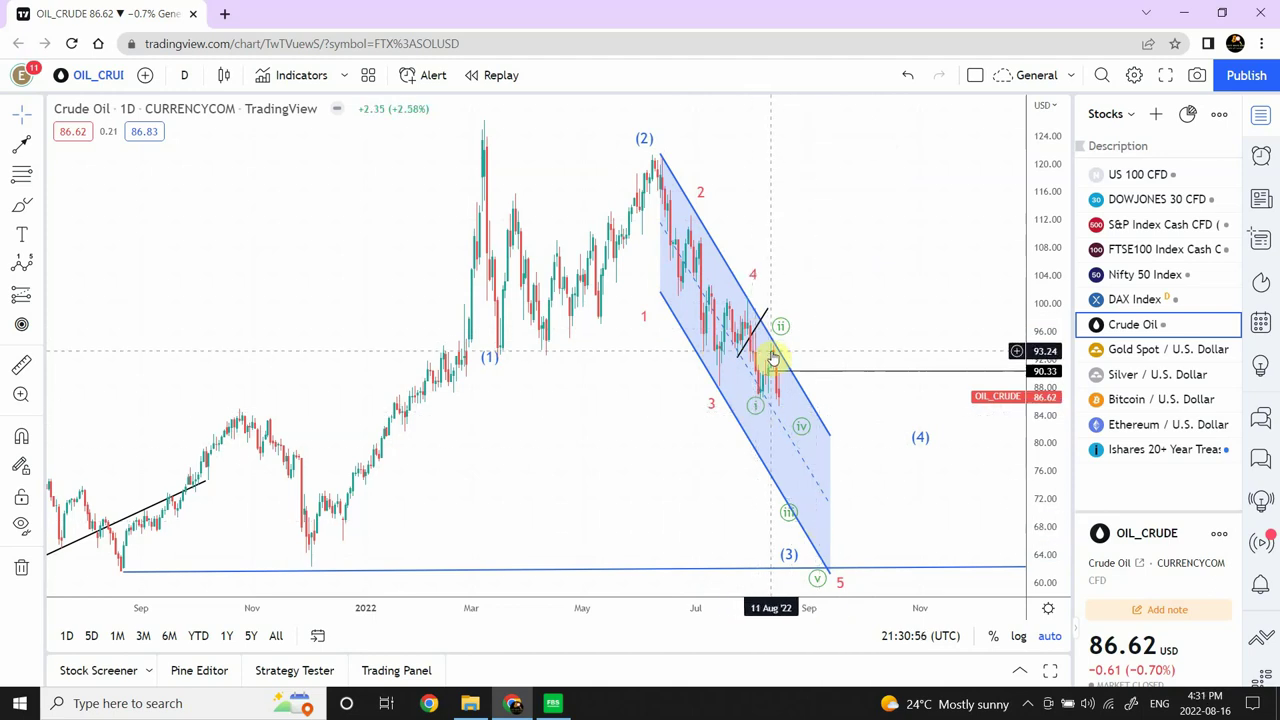
pyautogui.click(790, 447)
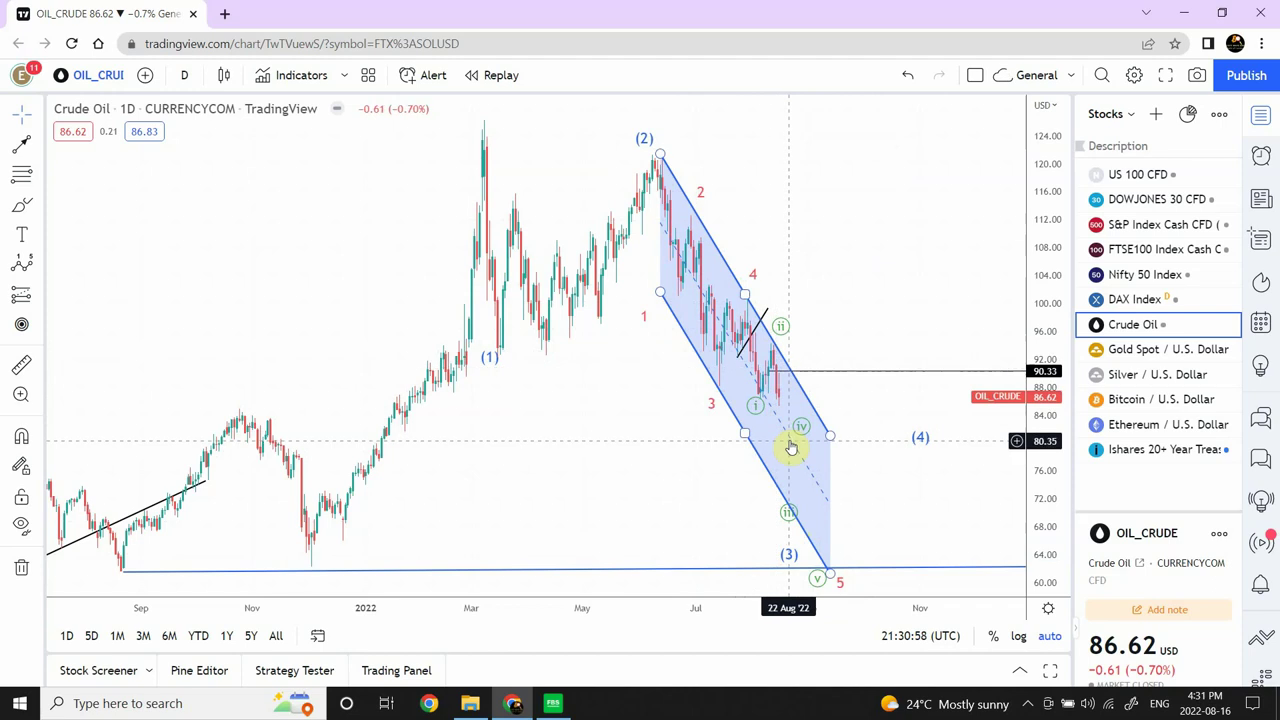
pyautogui.click(786, 402)
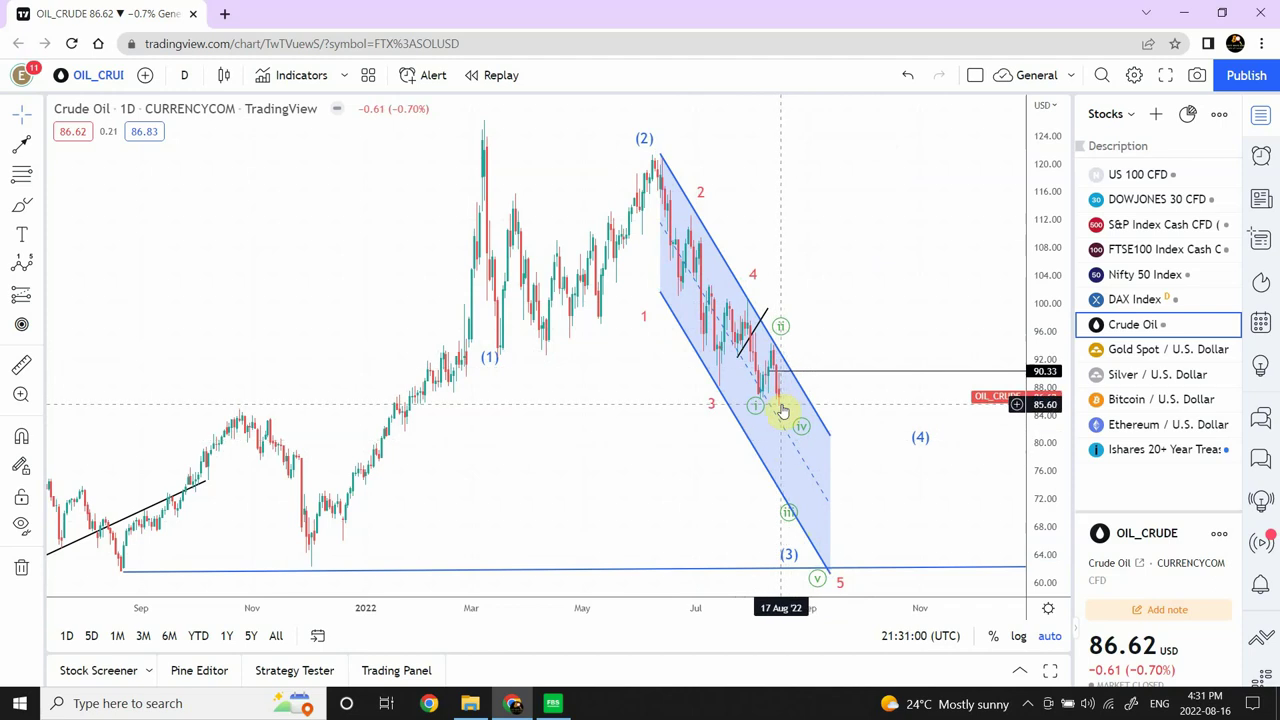
# Step: Switch to 1-hour candles and move the green ii label onto the 12 Aug high
pyautogui.click(186, 80)
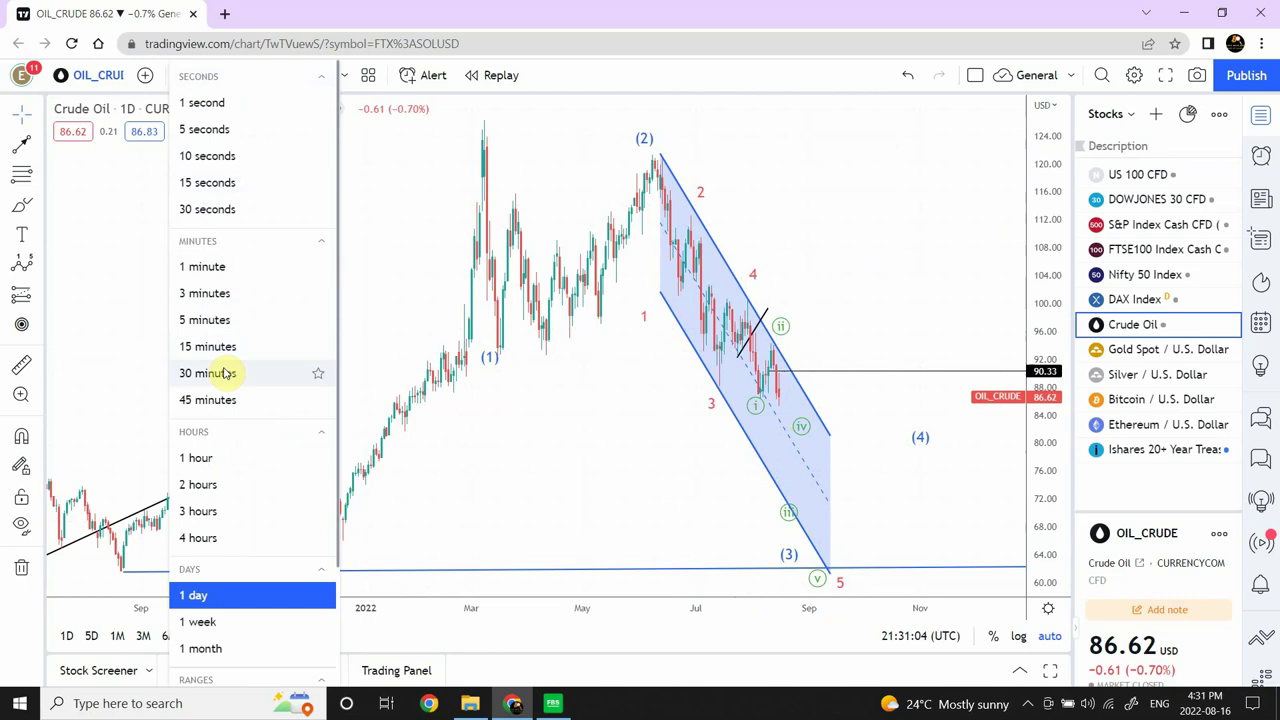
pyautogui.click(200, 458)
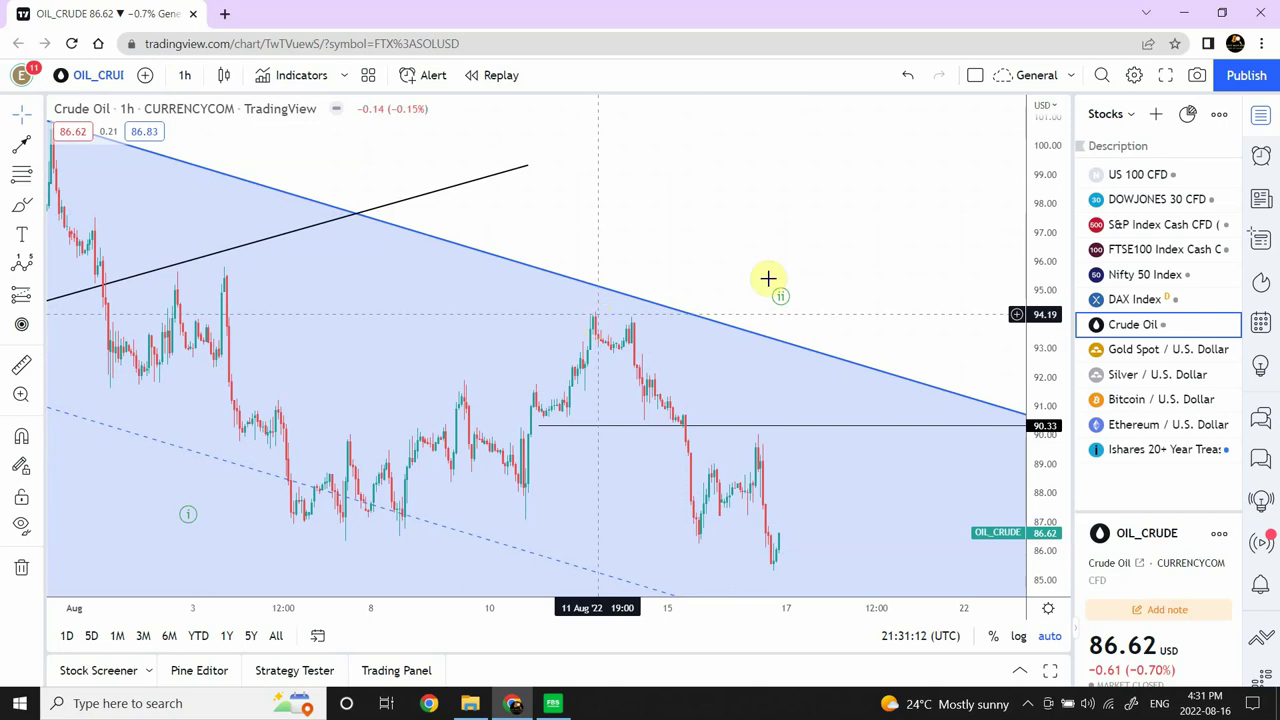
pyautogui.moveTo(781, 303); pyautogui.dragTo(650, 276)
pyautogui.click(732, 289)
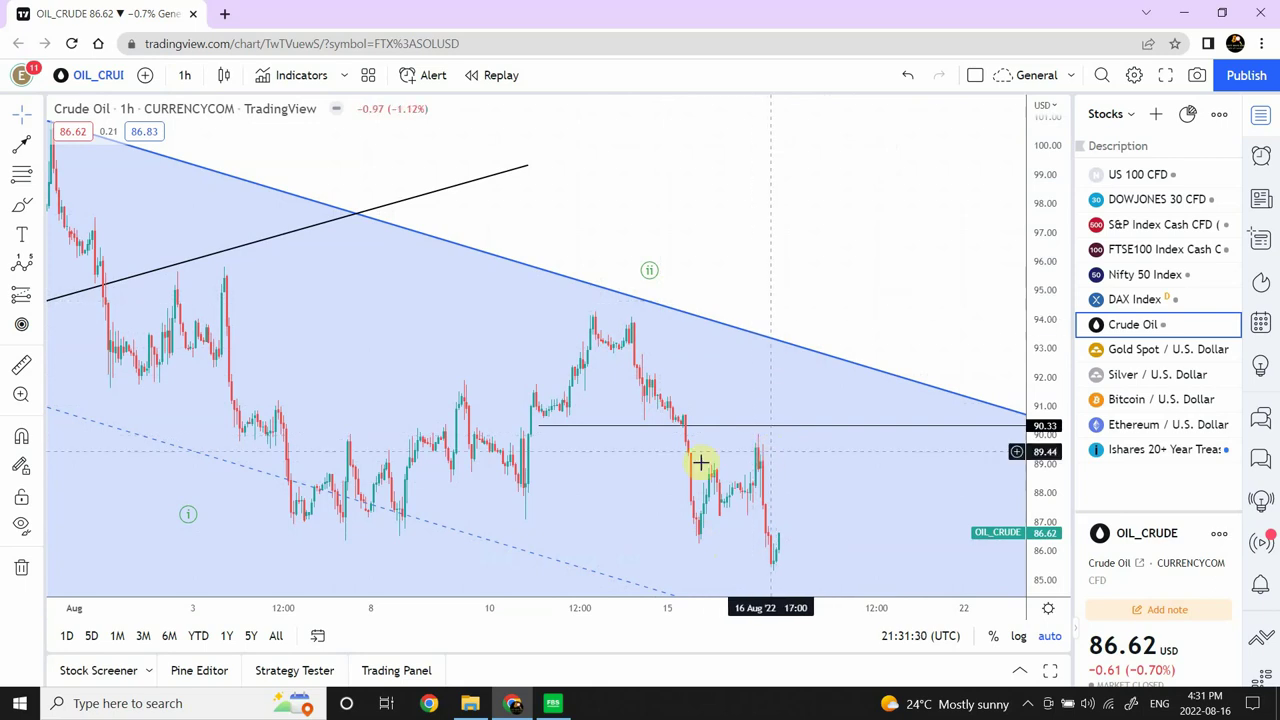
# Step: Zoom out two levels, pan and compress the price axis to show the green subwaves and lower channel line
pyautogui.click(486, 559)
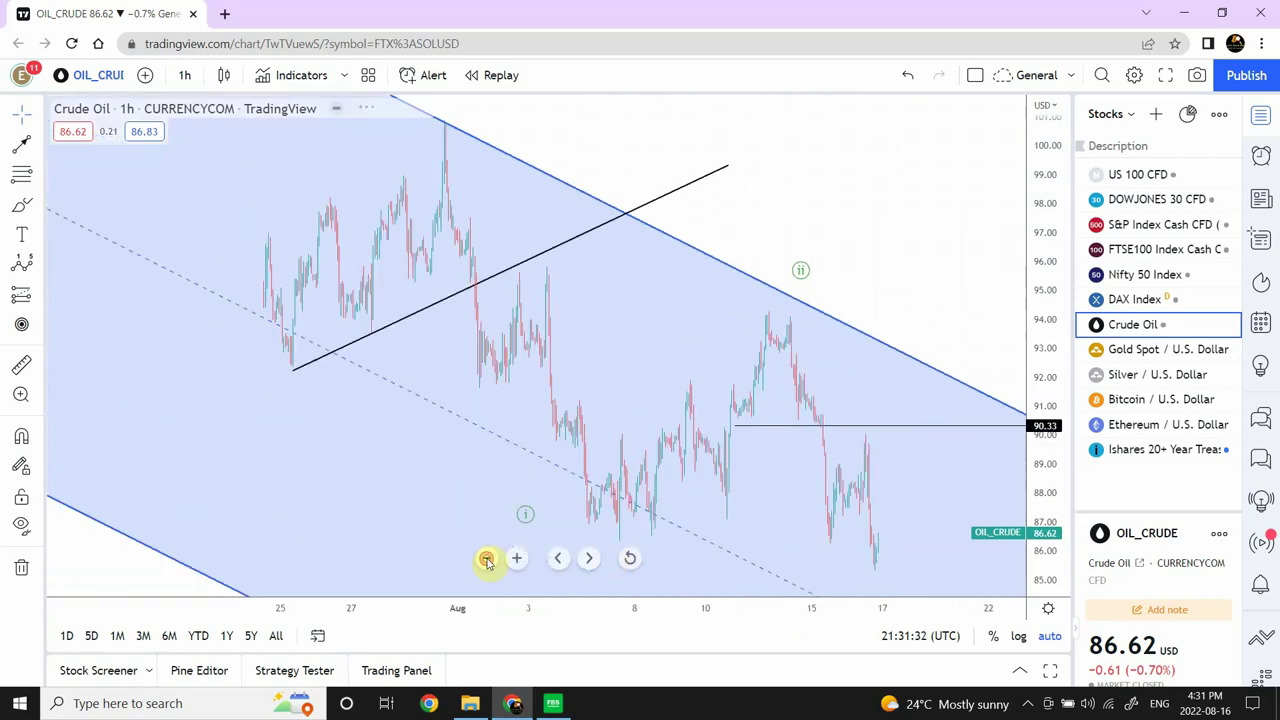
pyautogui.click(486, 559)
pyautogui.moveTo(651, 169); pyautogui.dragTo(601, 101)
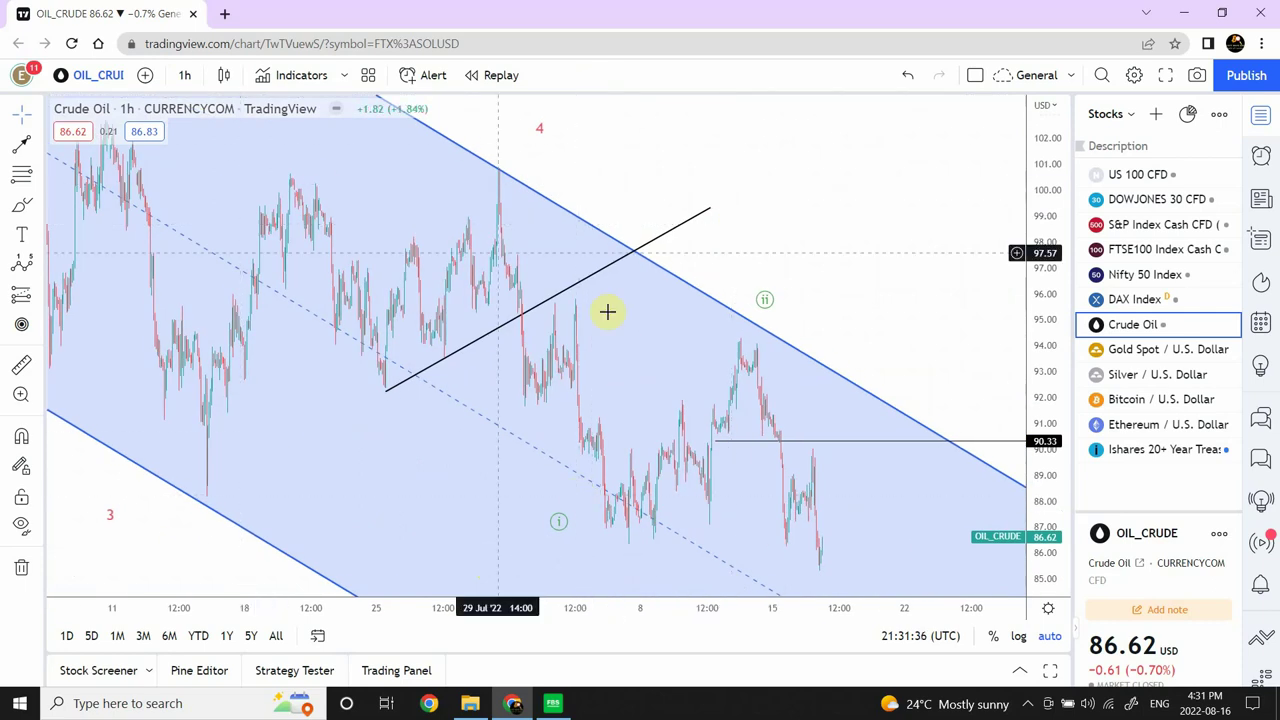
pyautogui.moveTo(1040, 370); pyautogui.dragTo(1020, 523)
pyautogui.moveTo(877, 283); pyautogui.dragTo(623, 249)
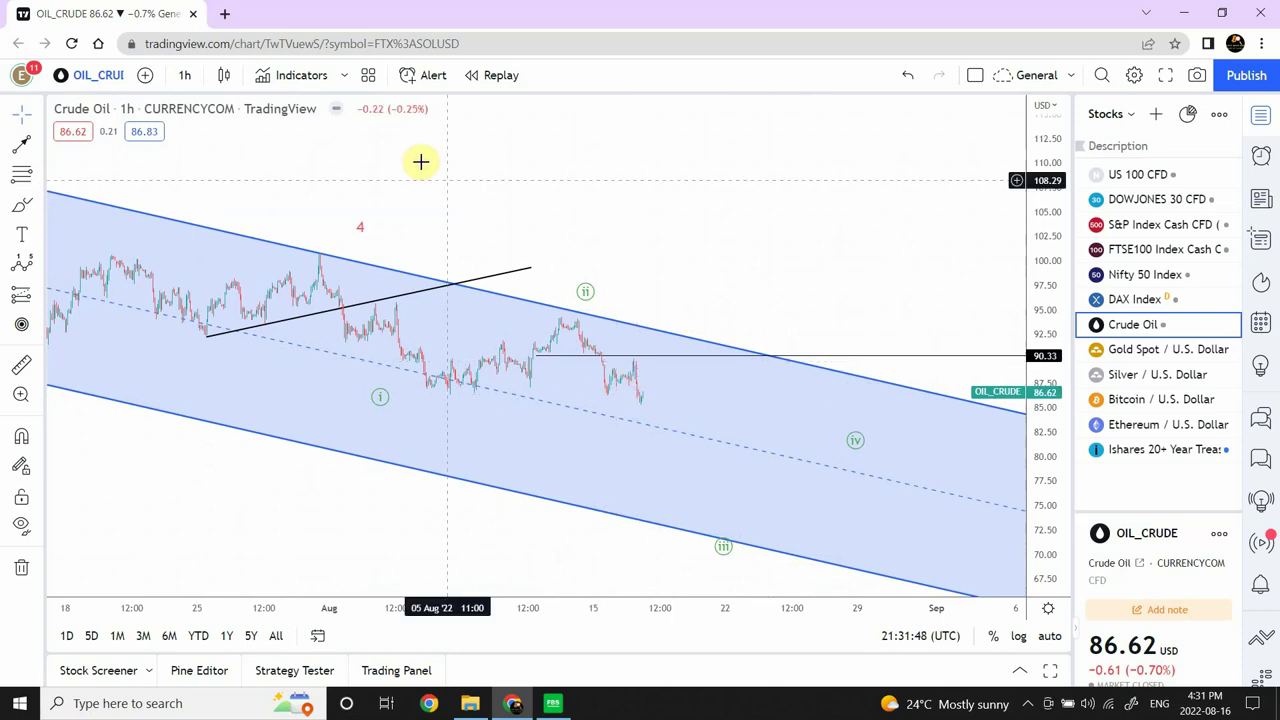
# Step: Draw an Elliott impulse wave from the 94.24 high through 90.33, 78.23, 82.23 to 73.46
pyautogui.click(31, 264)
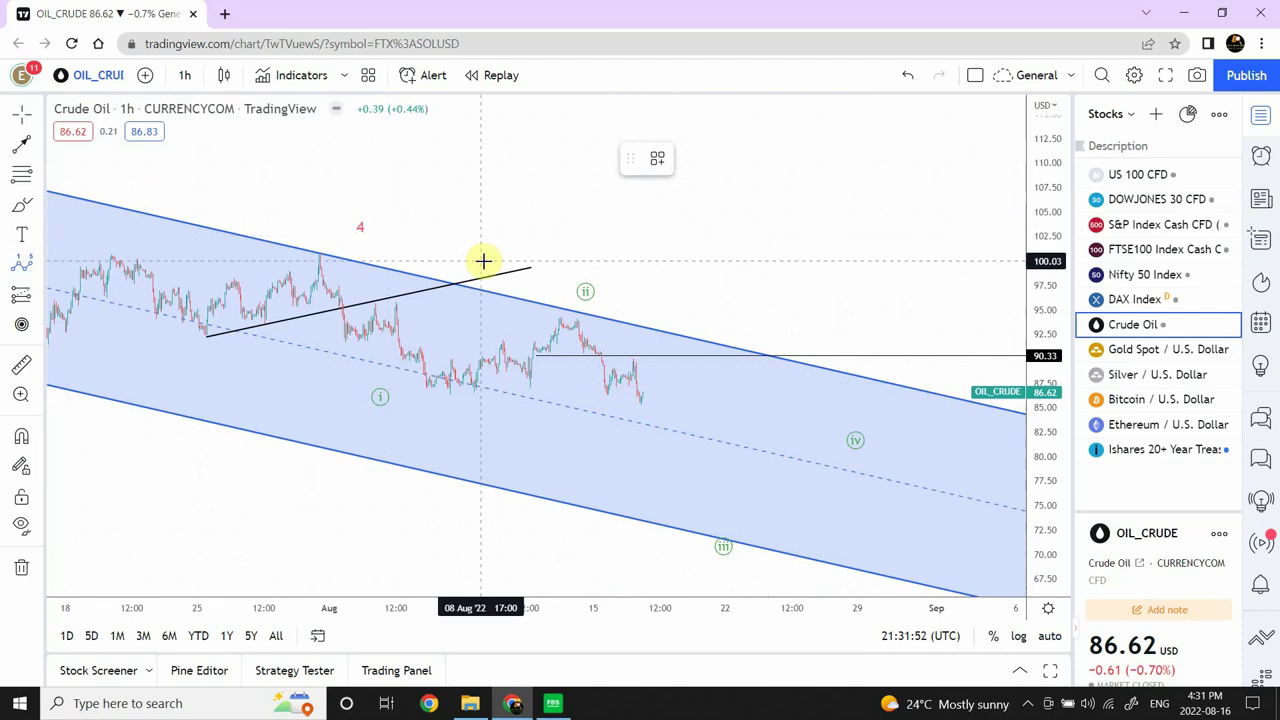
pyautogui.click(586, 316)
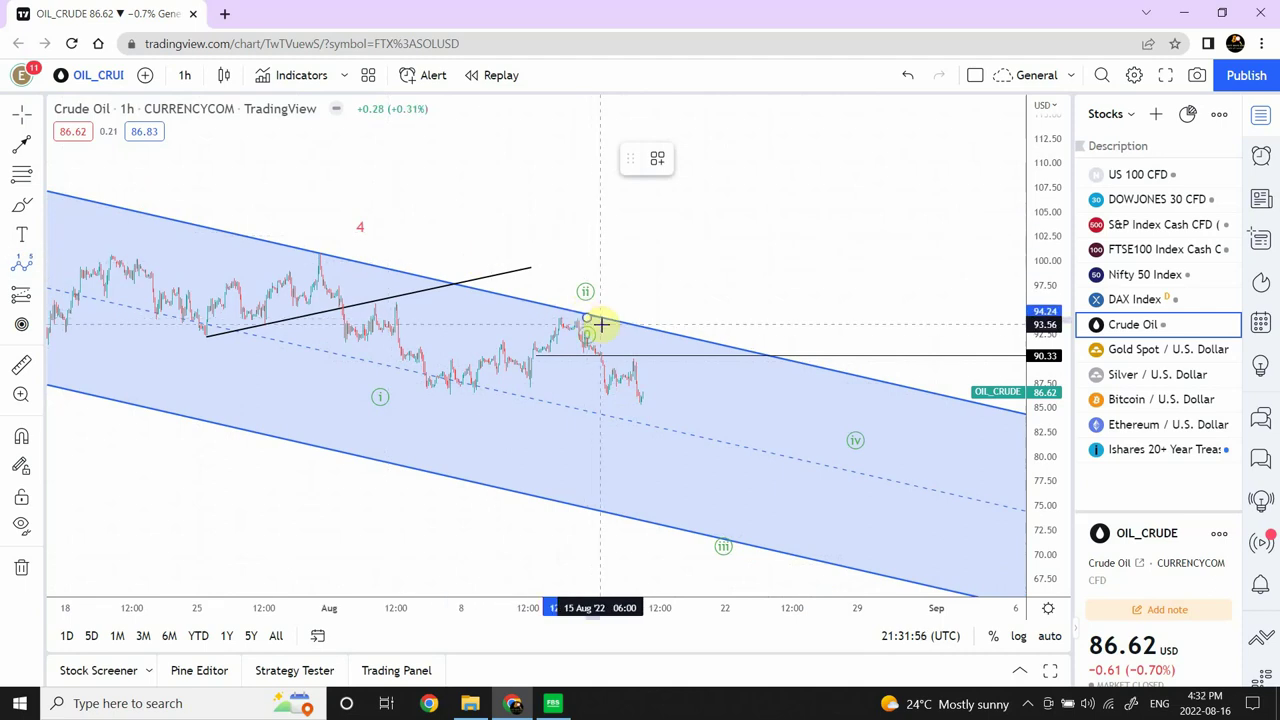
pyautogui.click(596, 394)
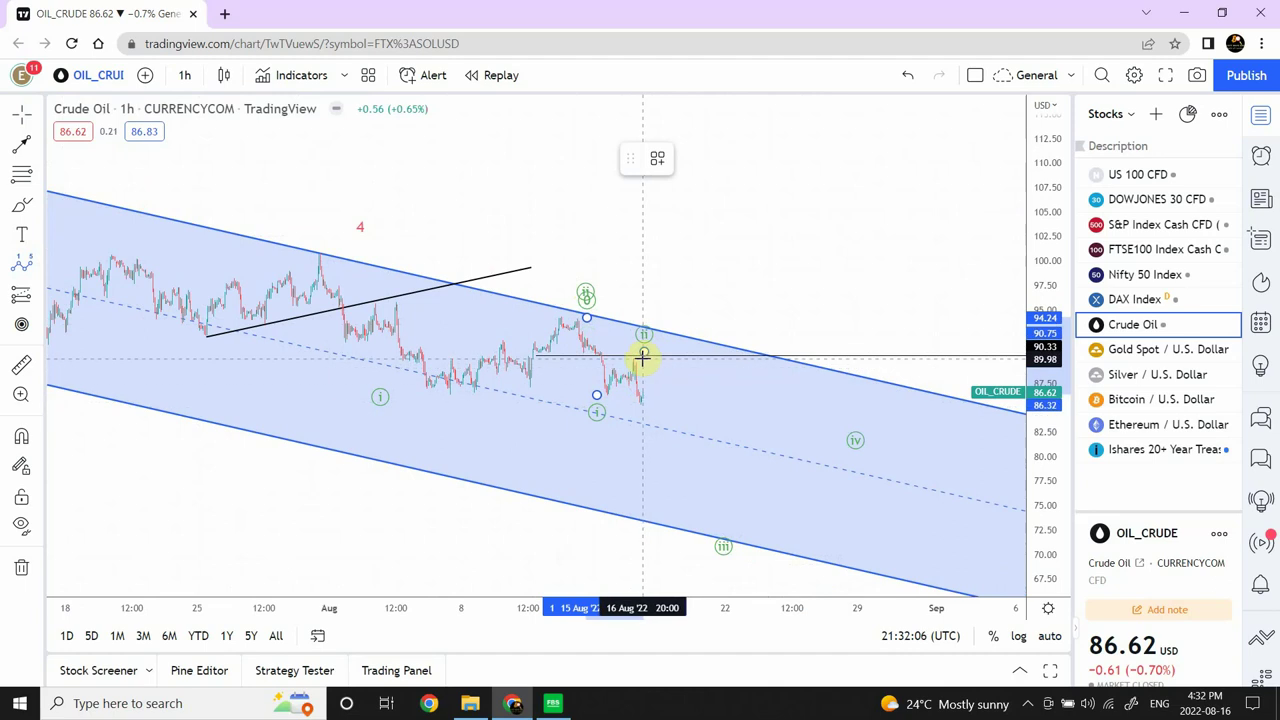
pyautogui.click(643, 354)
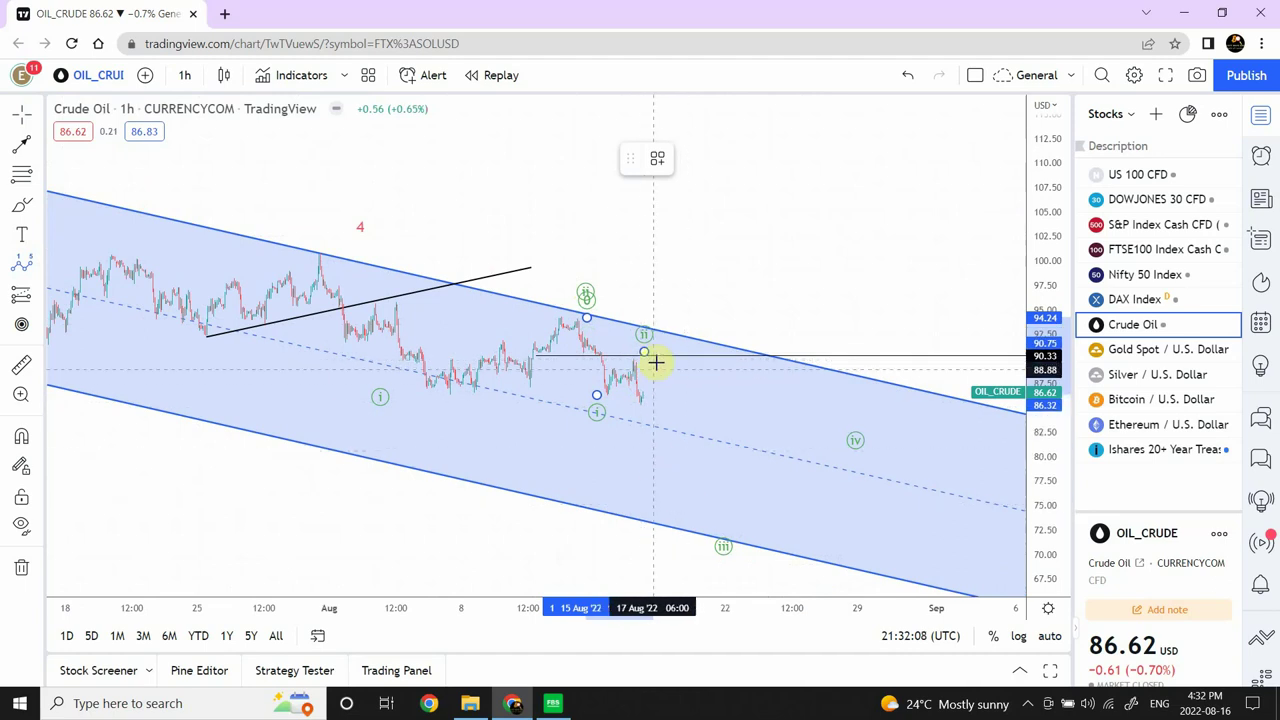
pyautogui.click(676, 474)
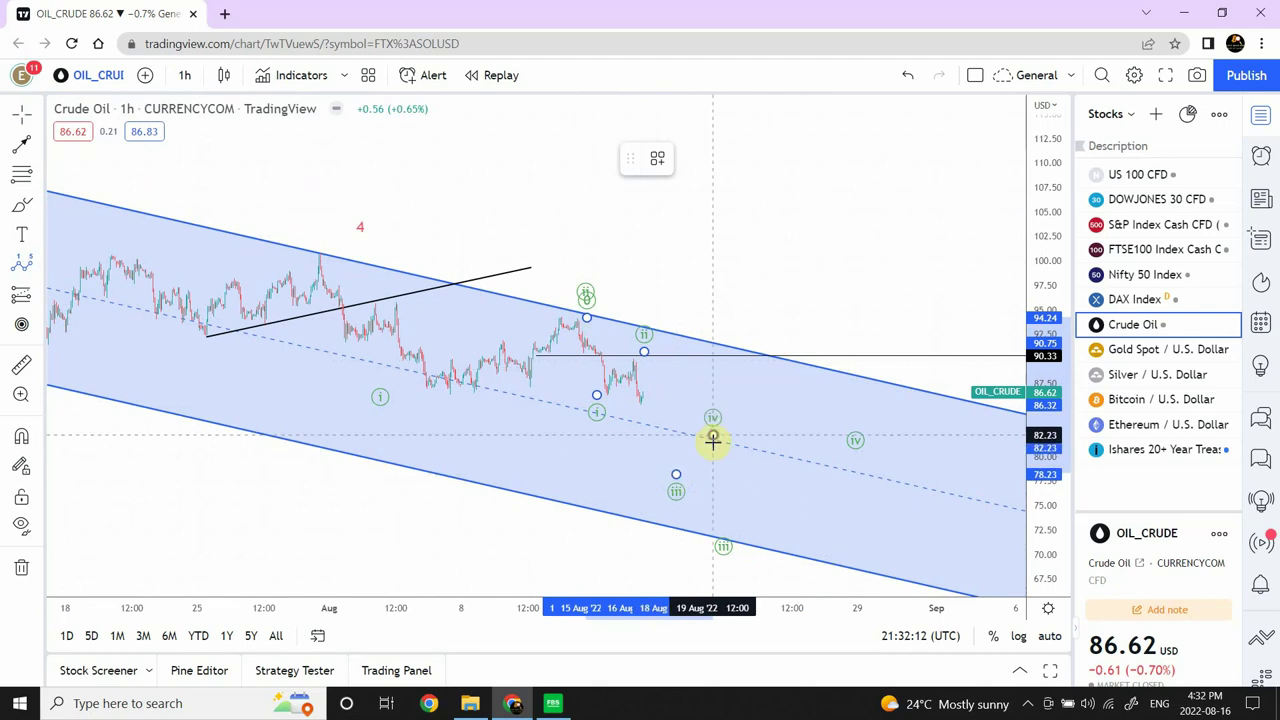
pyautogui.click(712, 437)
pyautogui.click(723, 520)
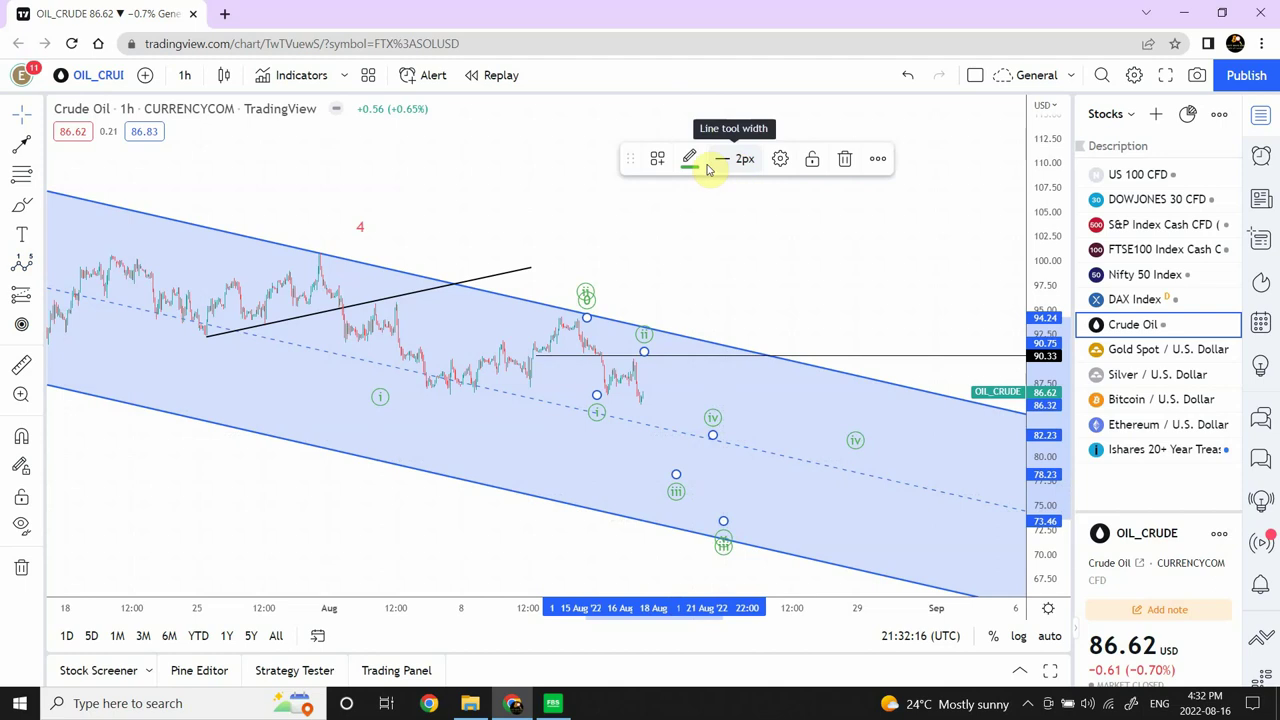
# Step: Set the new impulse count to Minuette degree in purple, then zoom out two levels
pyautogui.click(779, 160)
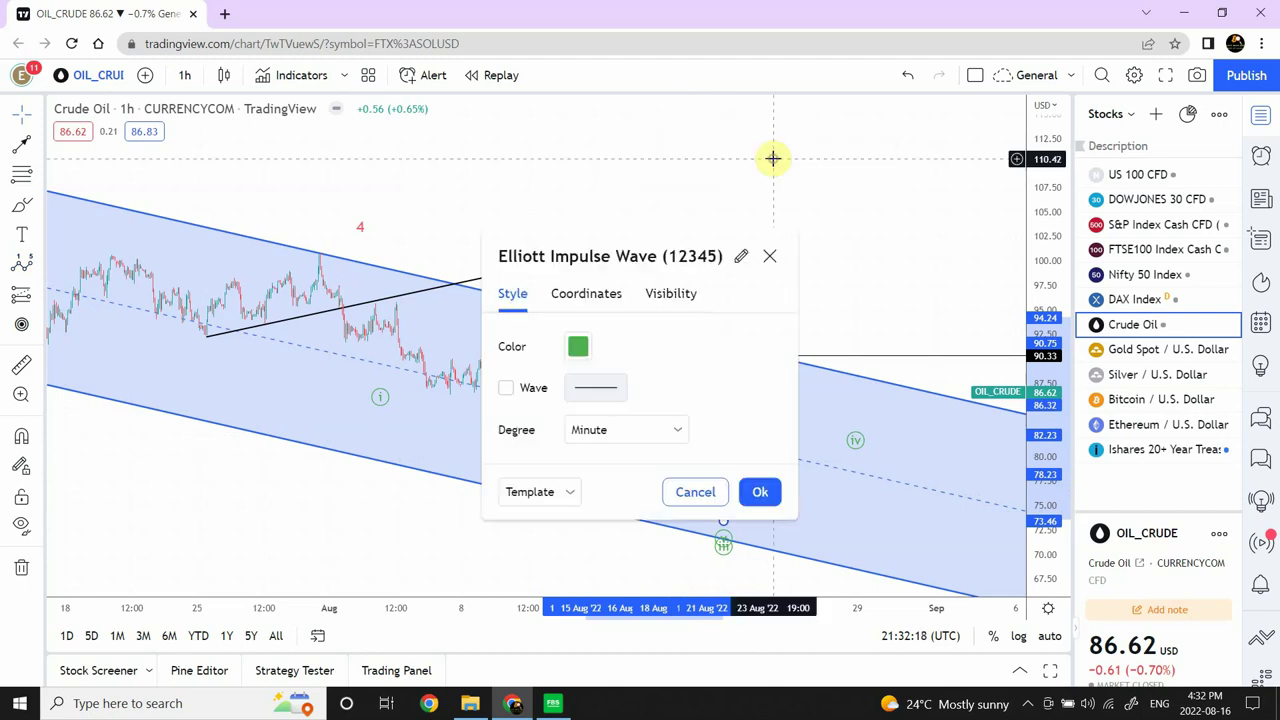
pyautogui.click(643, 433)
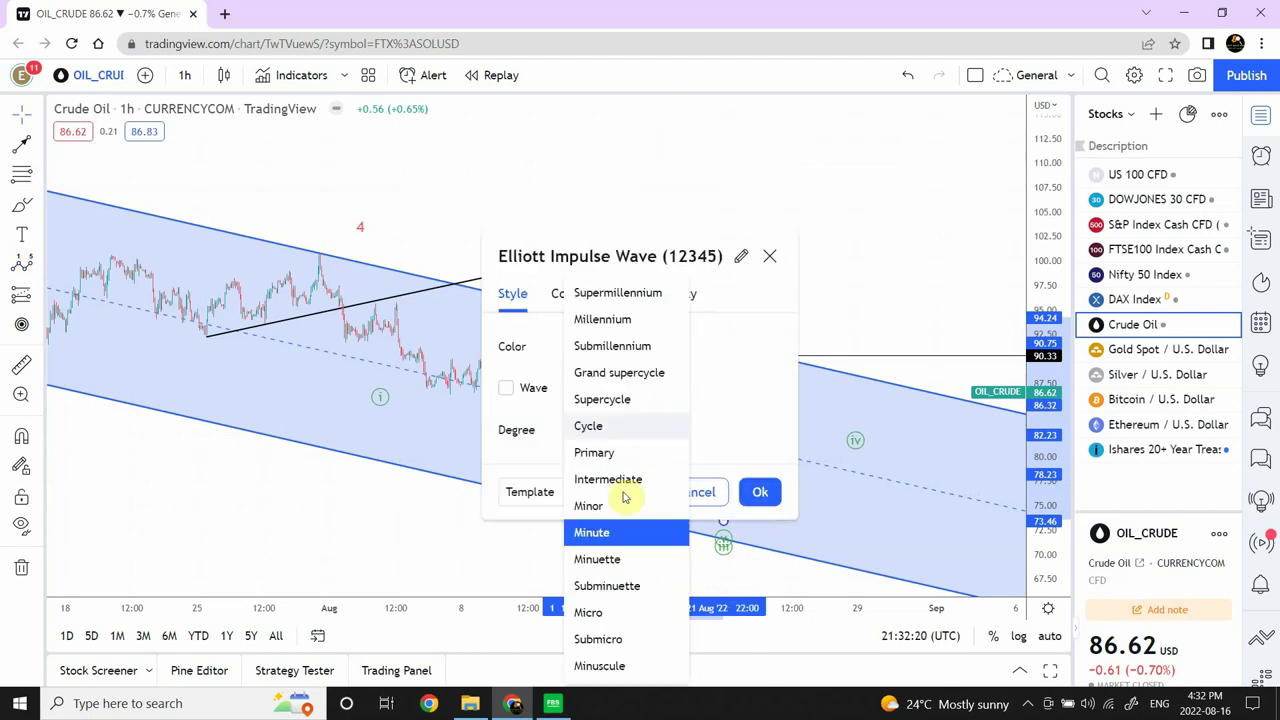
pyautogui.click(607, 564)
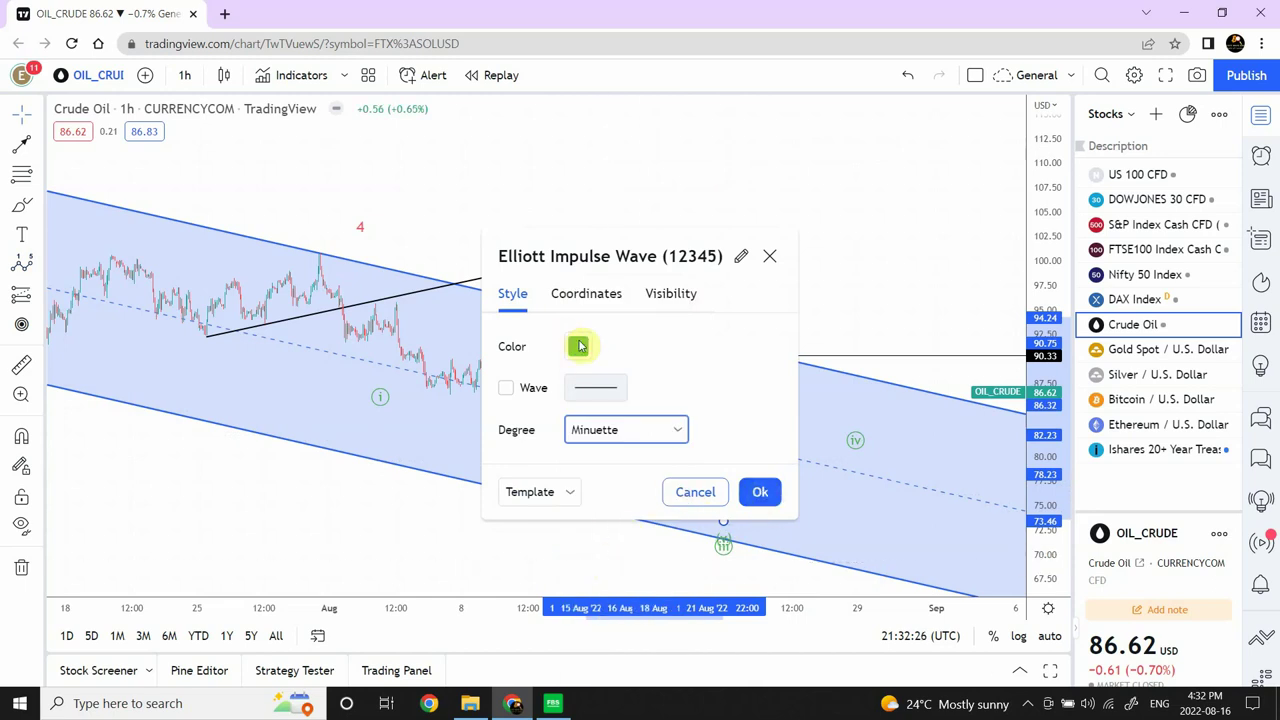
pyautogui.click(579, 346)
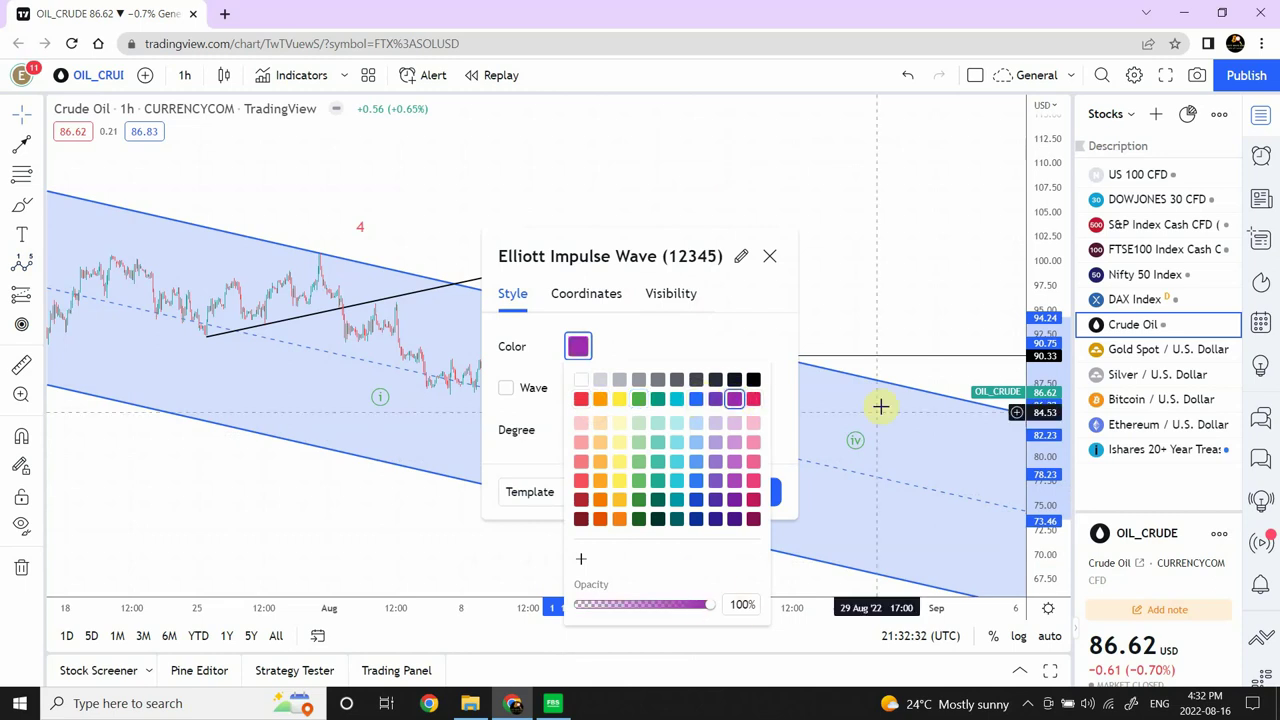
pyautogui.click(866, 266)
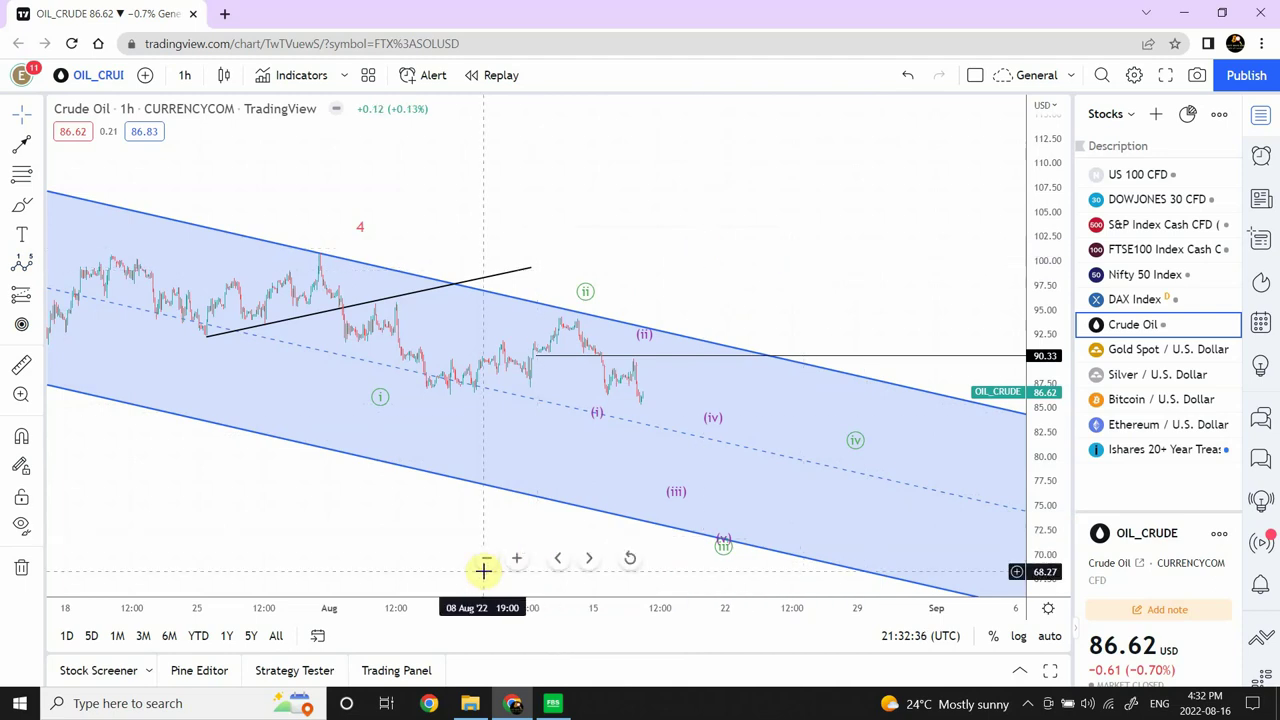
pyautogui.click(487, 562)
pyautogui.click(487, 562)
# Step: Confirm Intermediate degree on the blue (2) wave and pan to the red, green and purple counts
pyautogui.click(487, 562)
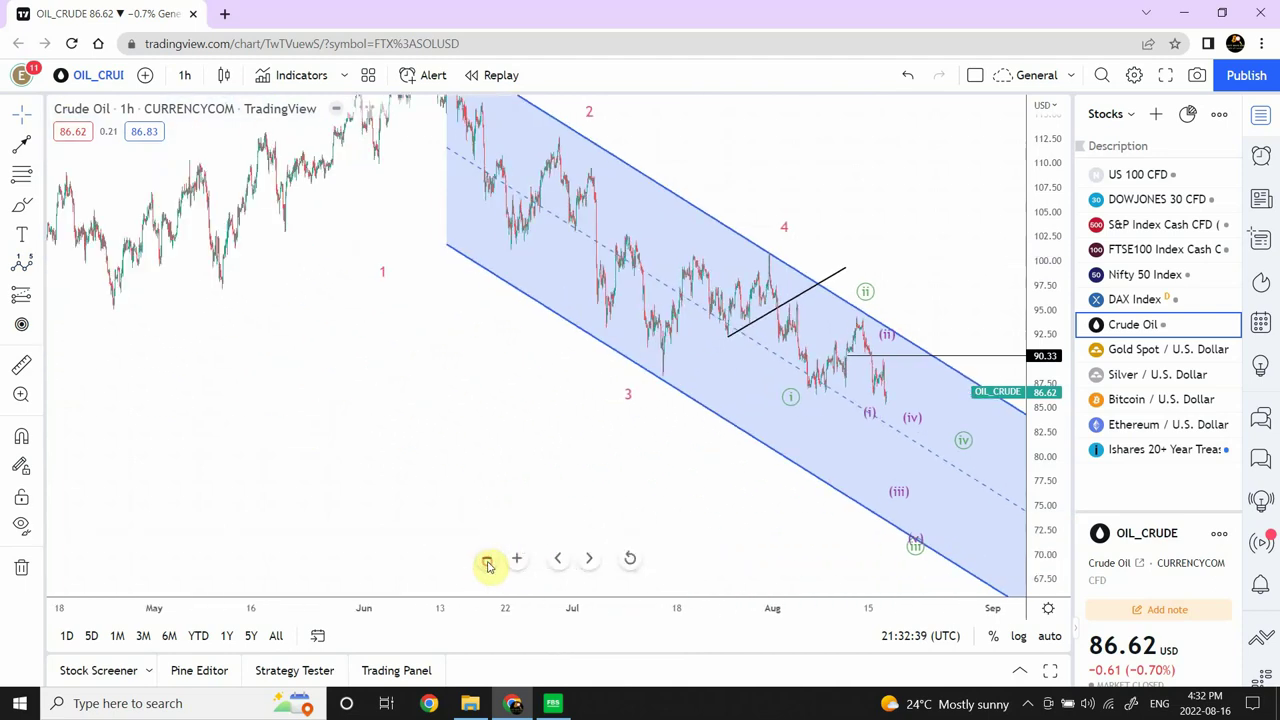
pyautogui.moveTo(419, 357); pyautogui.dragTo(571, 486)
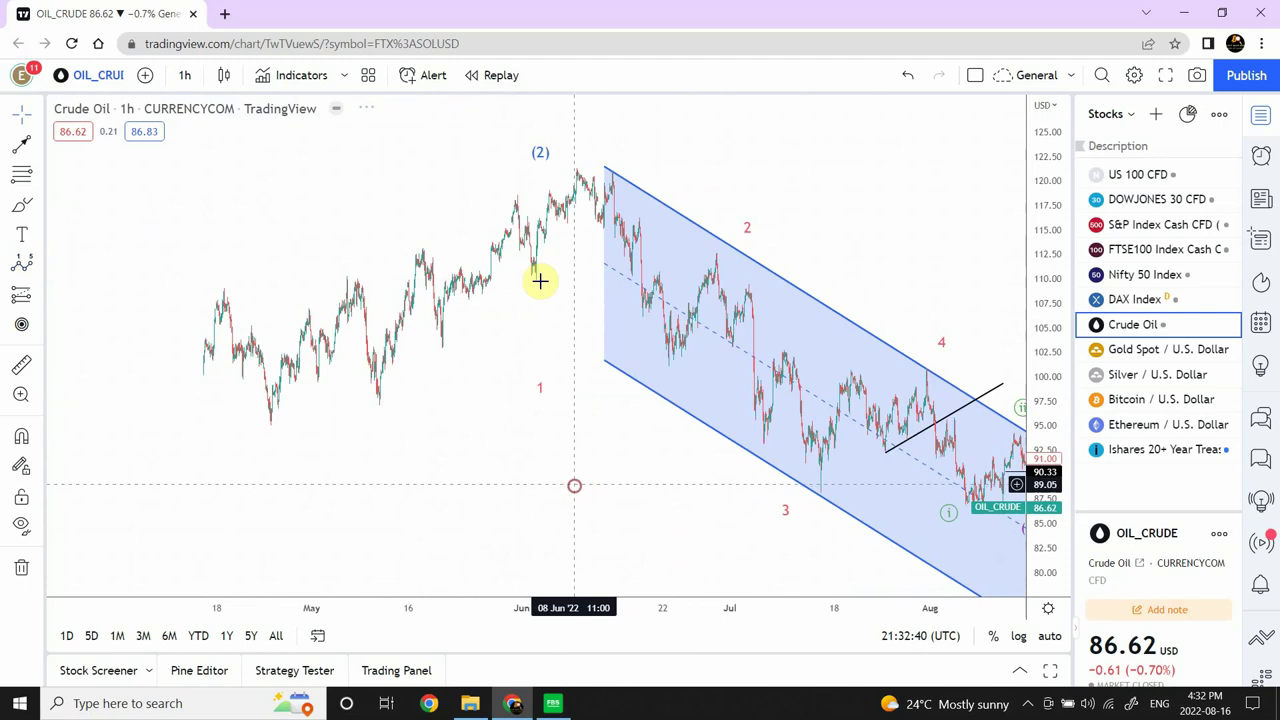
pyautogui.click(541, 160)
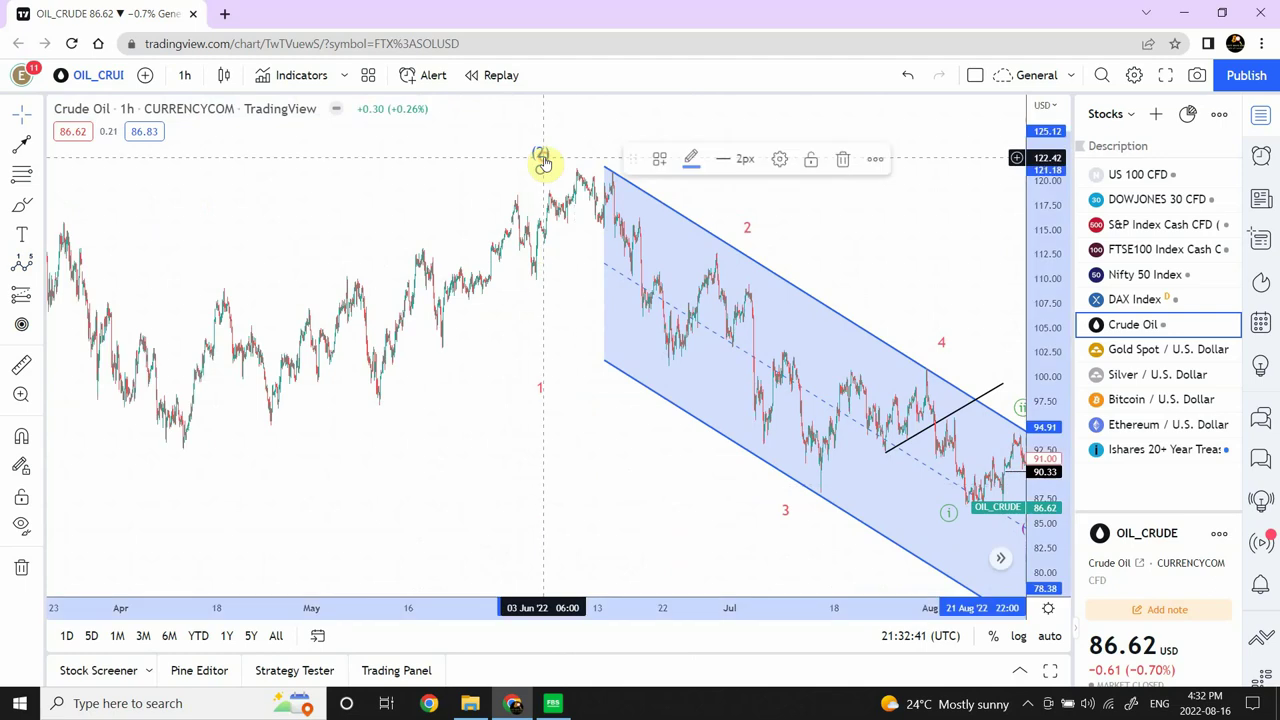
pyautogui.click(782, 160)
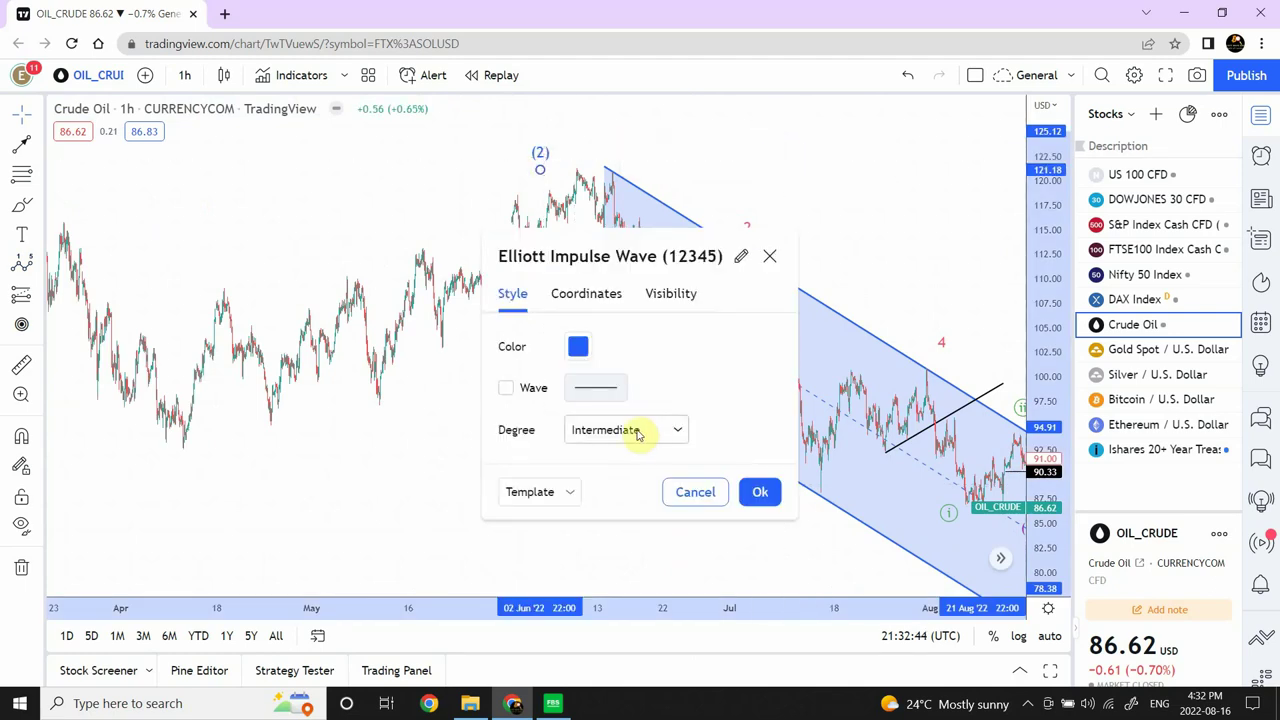
pyautogui.click(760, 492)
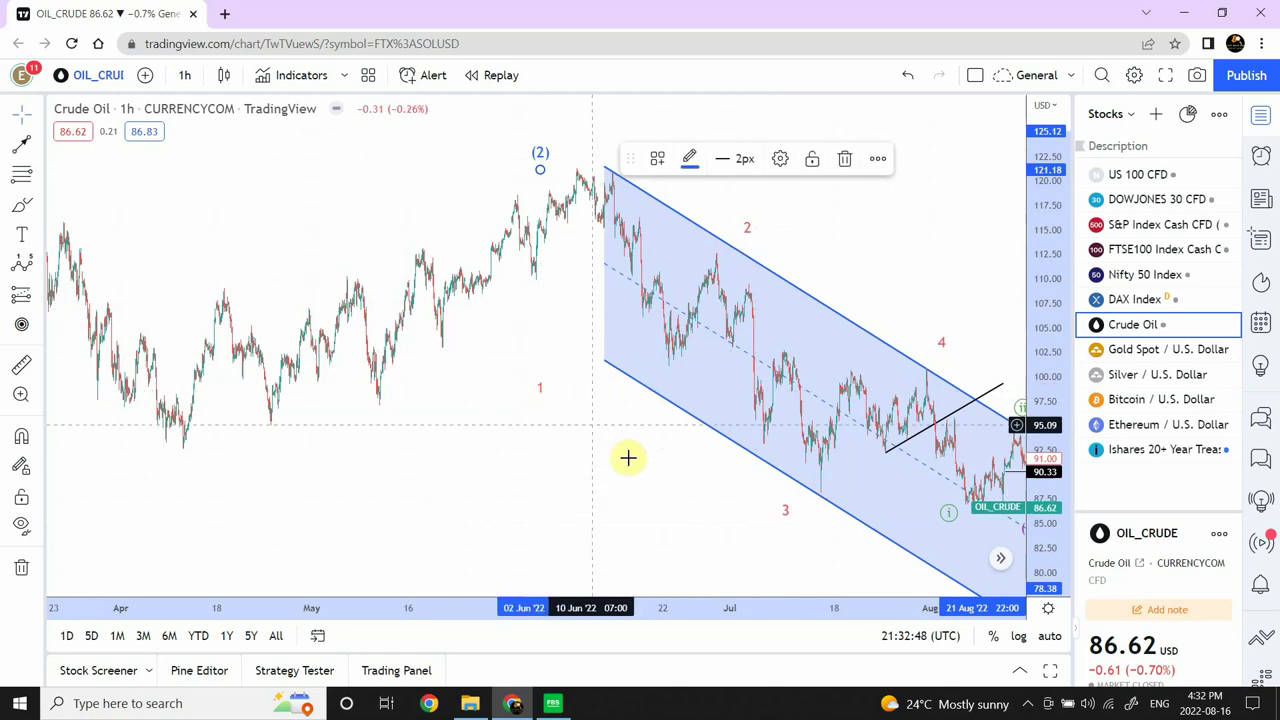
pyautogui.moveTo(626, 454)
pyautogui.mouseDown()
pyautogui.moveTo(474, 329)
pyautogui.moveTo(468, 352)
pyautogui.mouseUp()
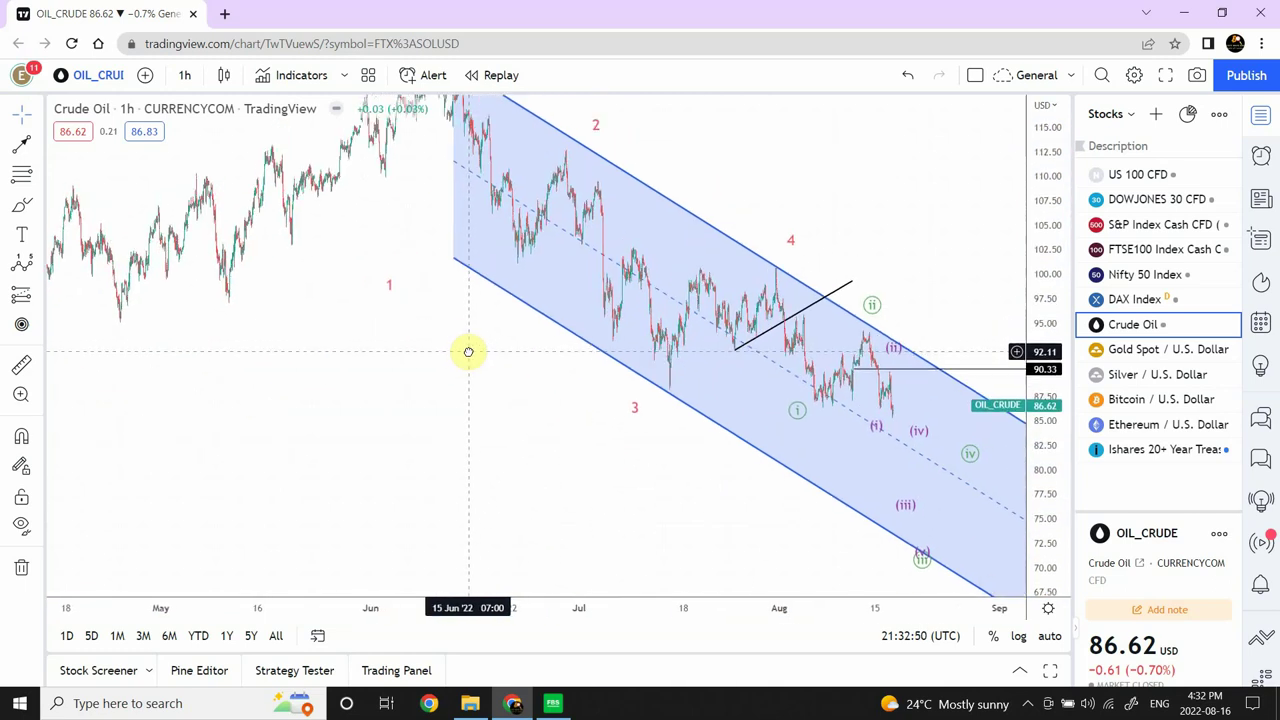
pyautogui.click(389, 290)
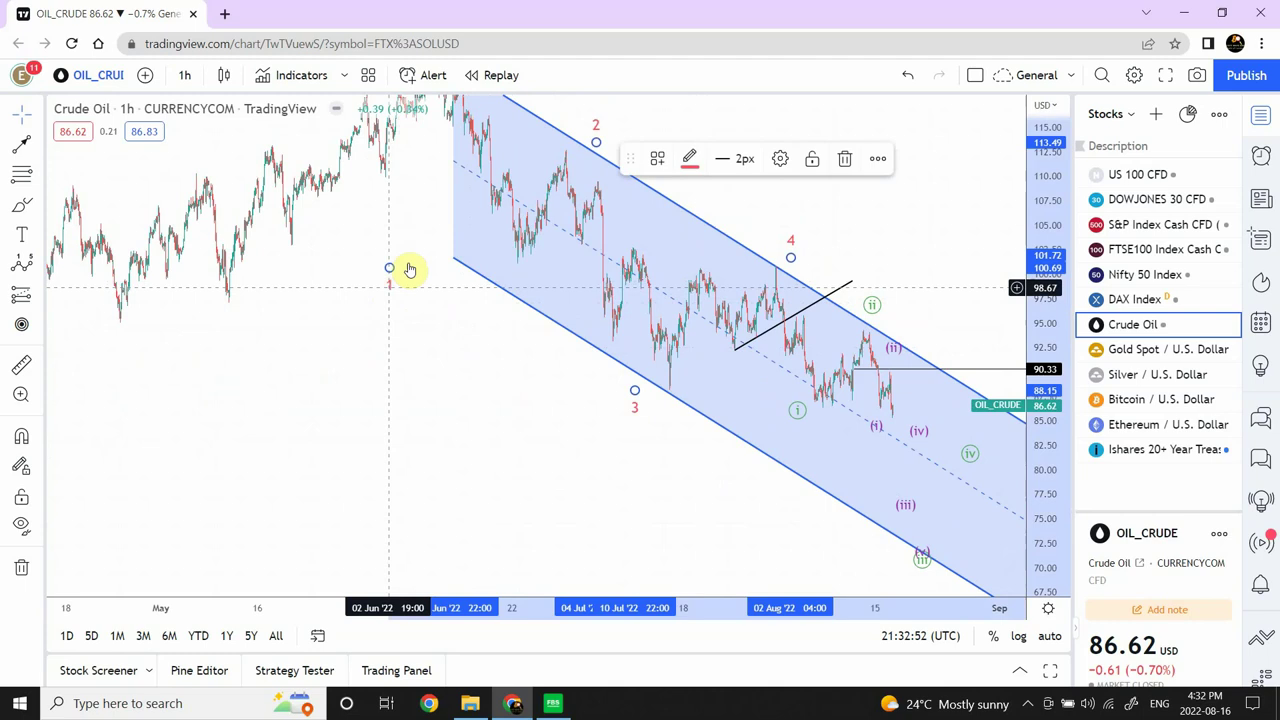
pyautogui.click(776, 157)
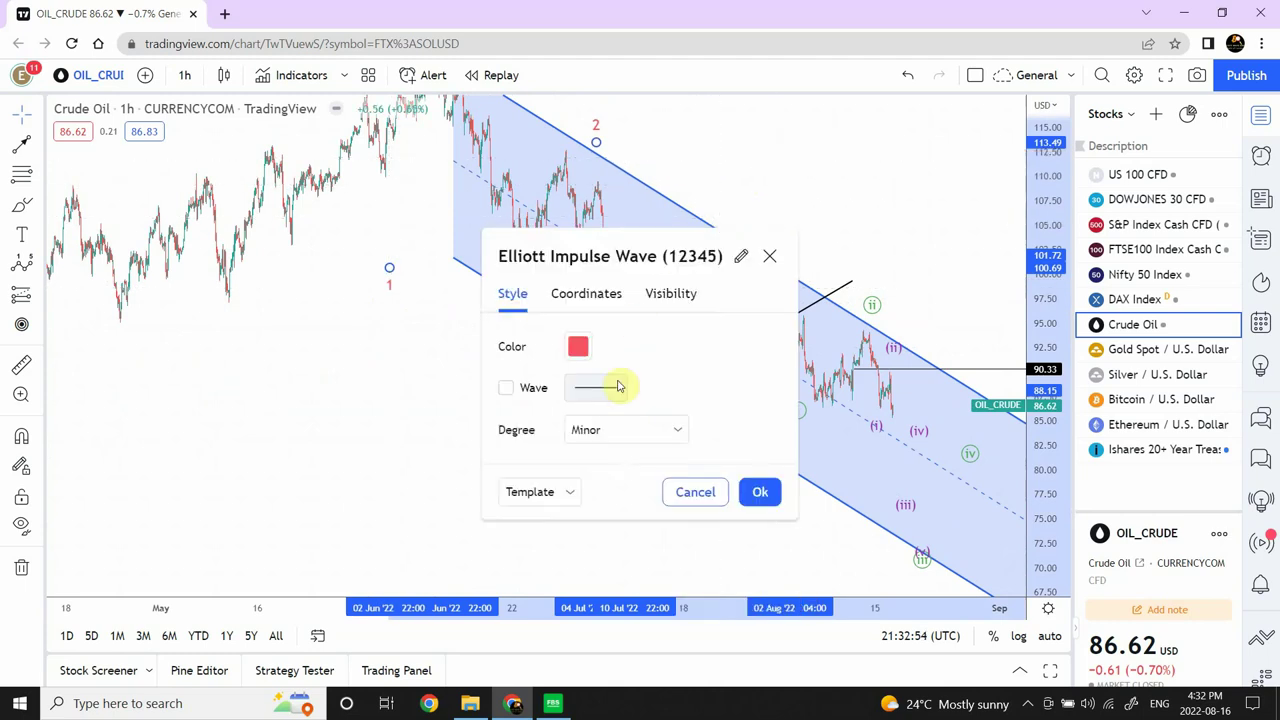
pyautogui.click(636, 437)
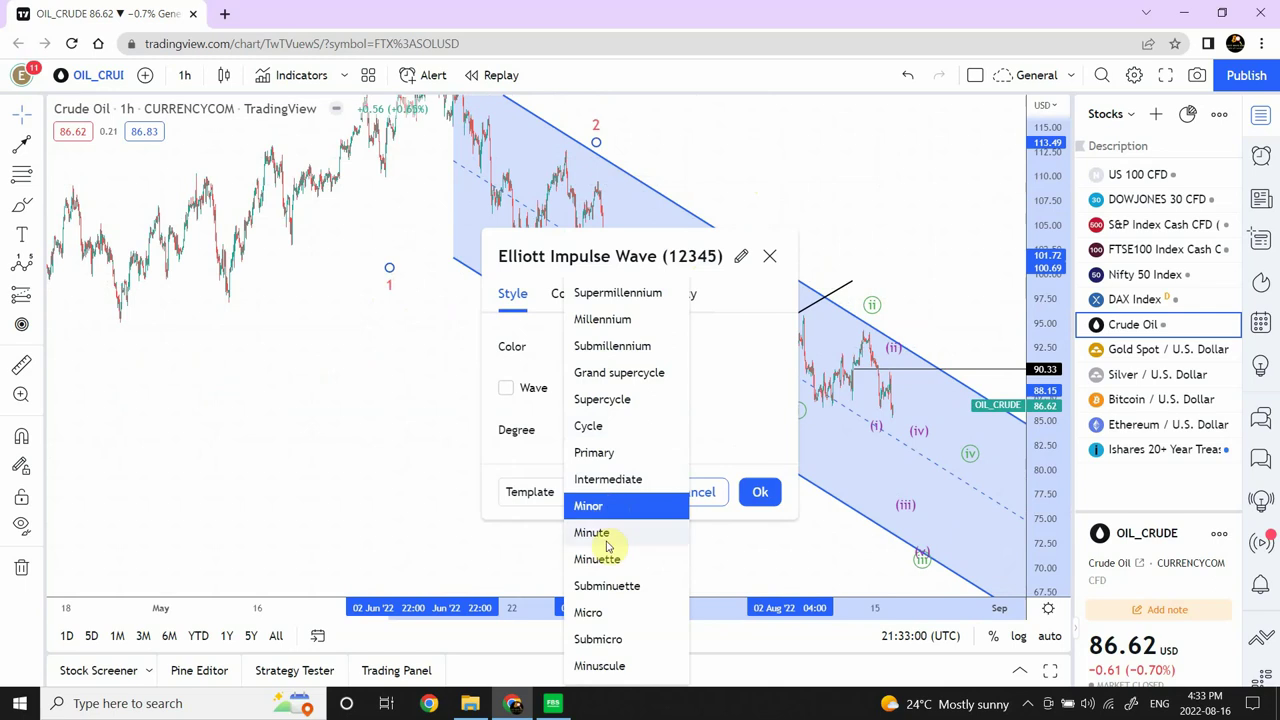
pyautogui.click(366, 429)
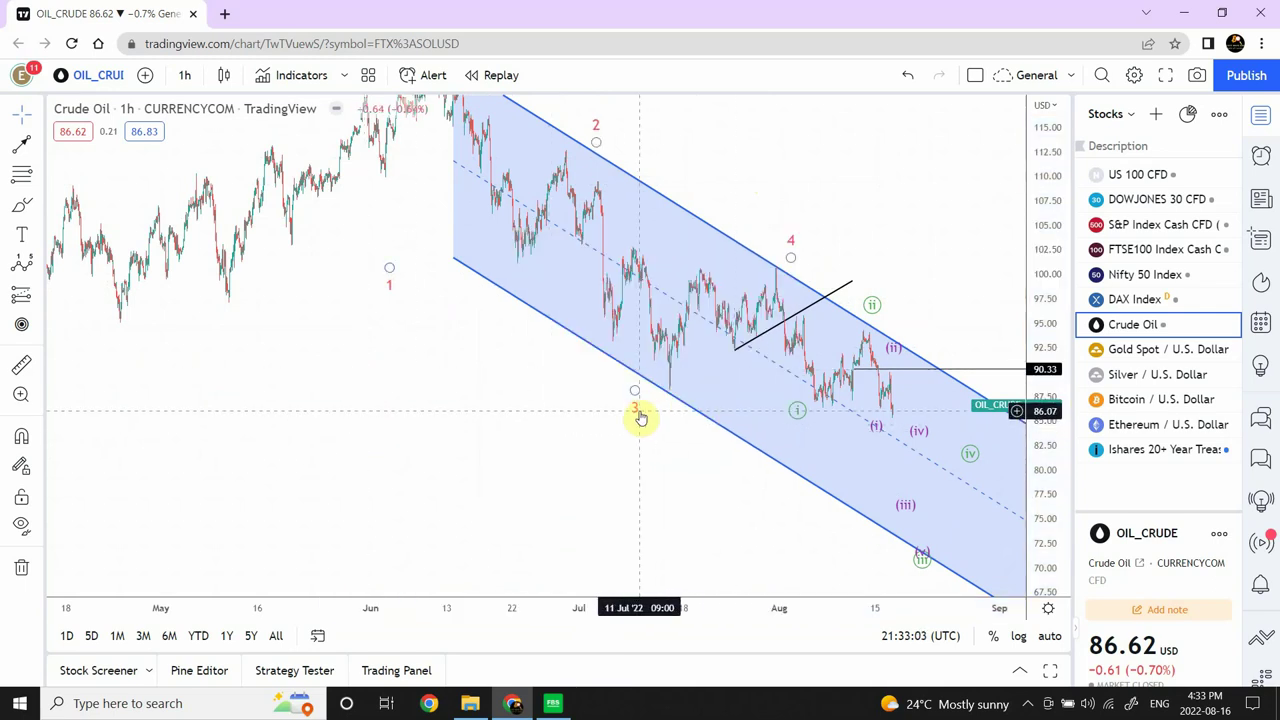
pyautogui.click(793, 418)
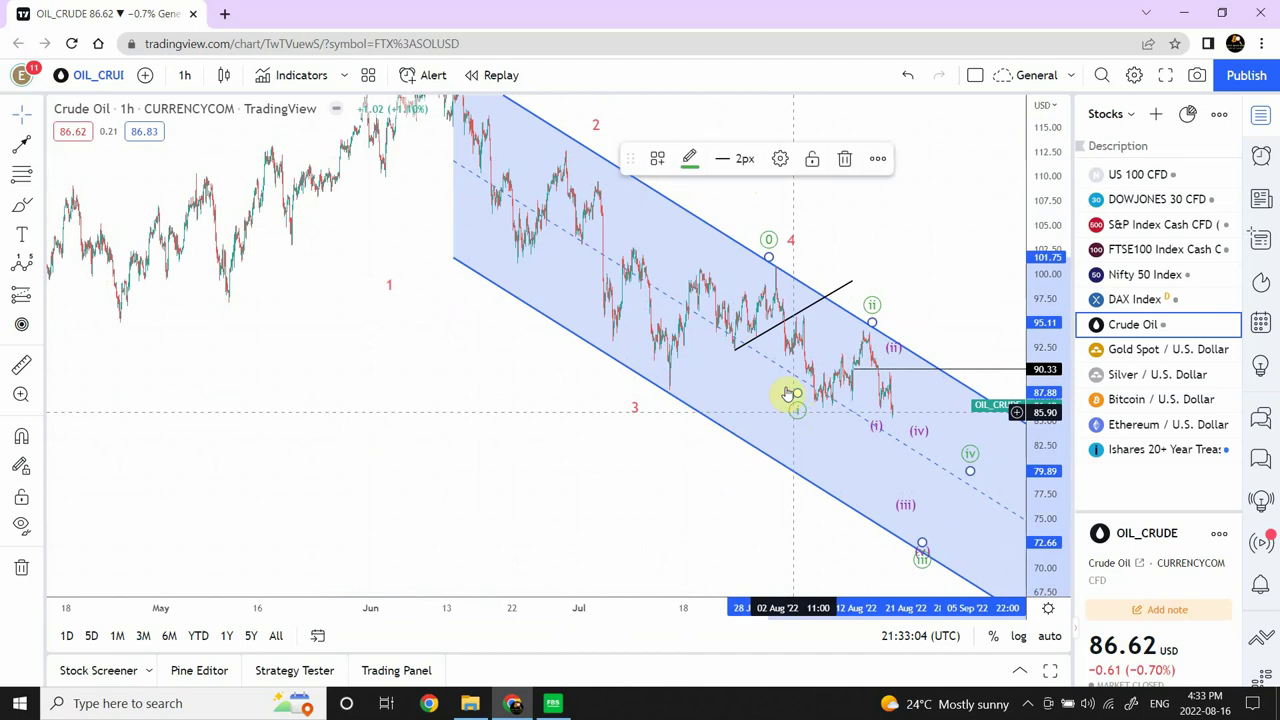
pyautogui.click(780, 161)
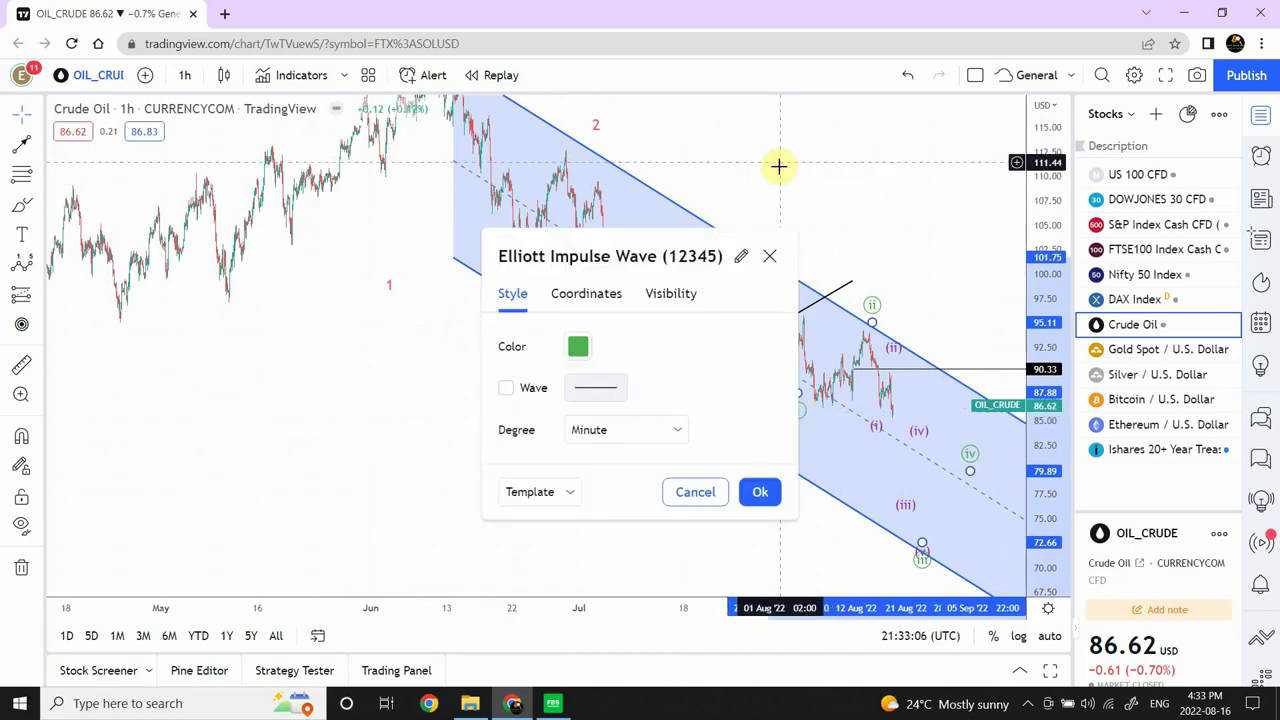
pyautogui.press('Escape')
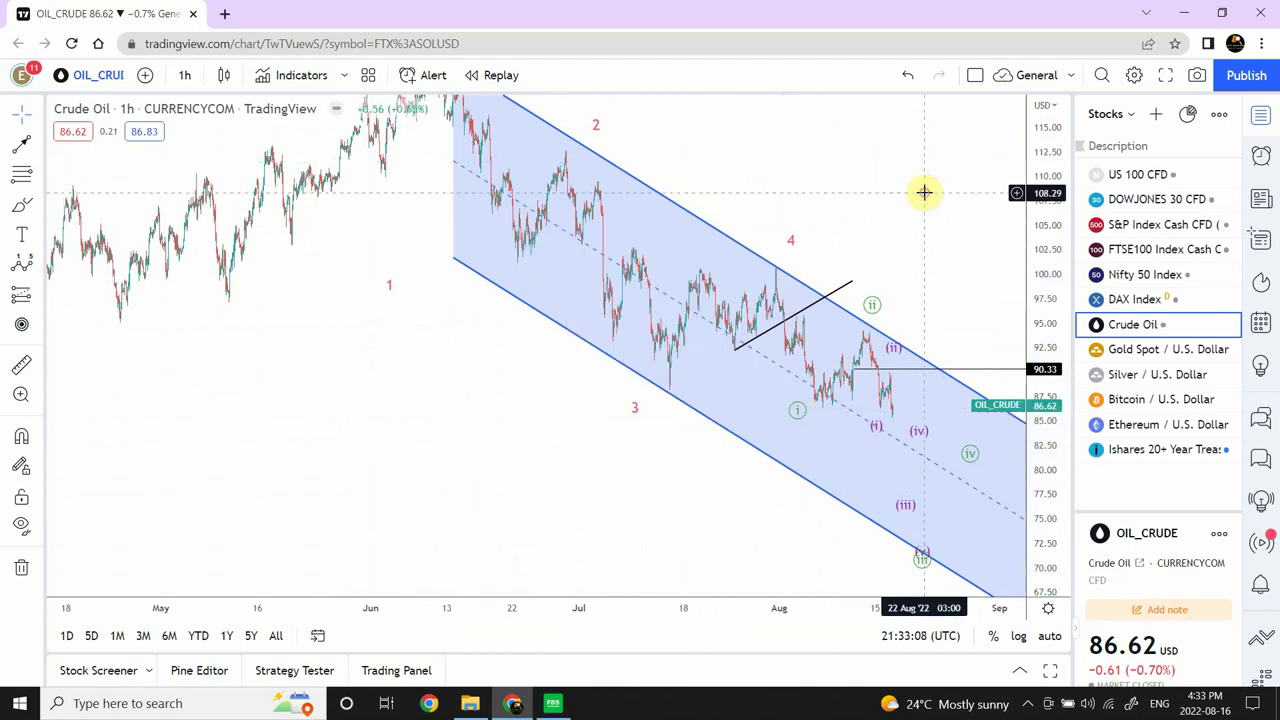
pyautogui.click(897, 360)
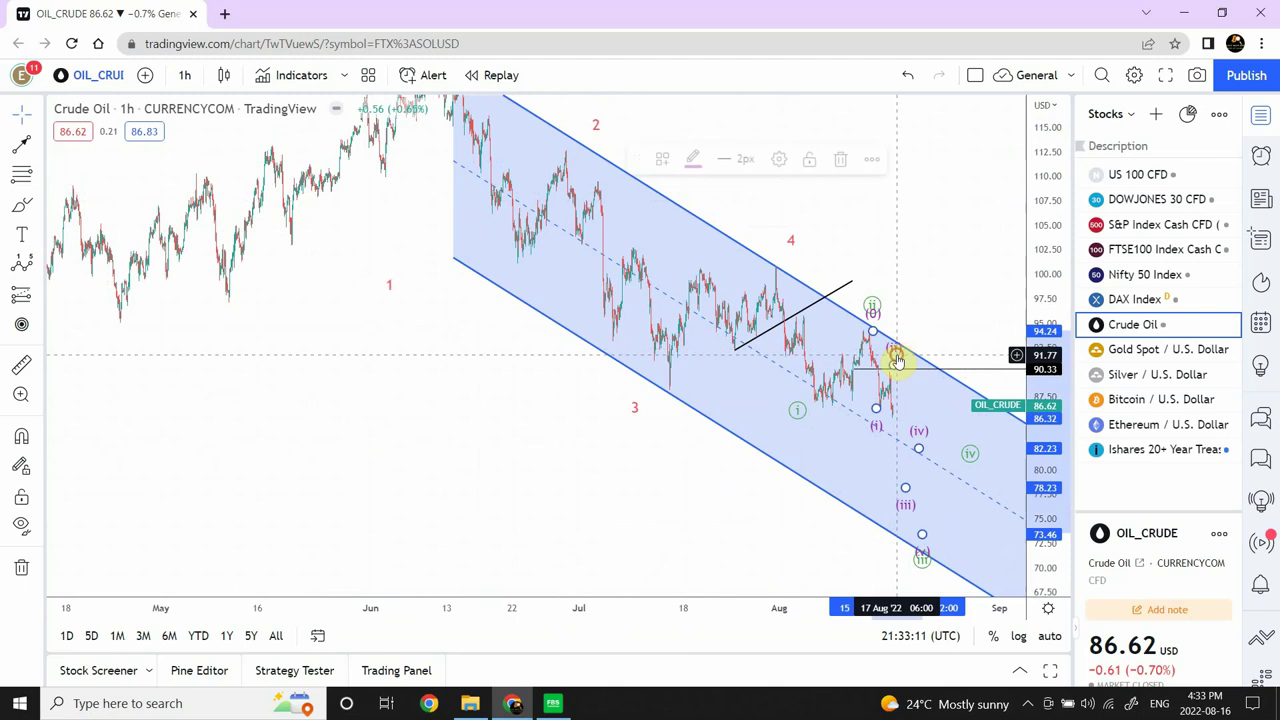
pyautogui.click(780, 160)
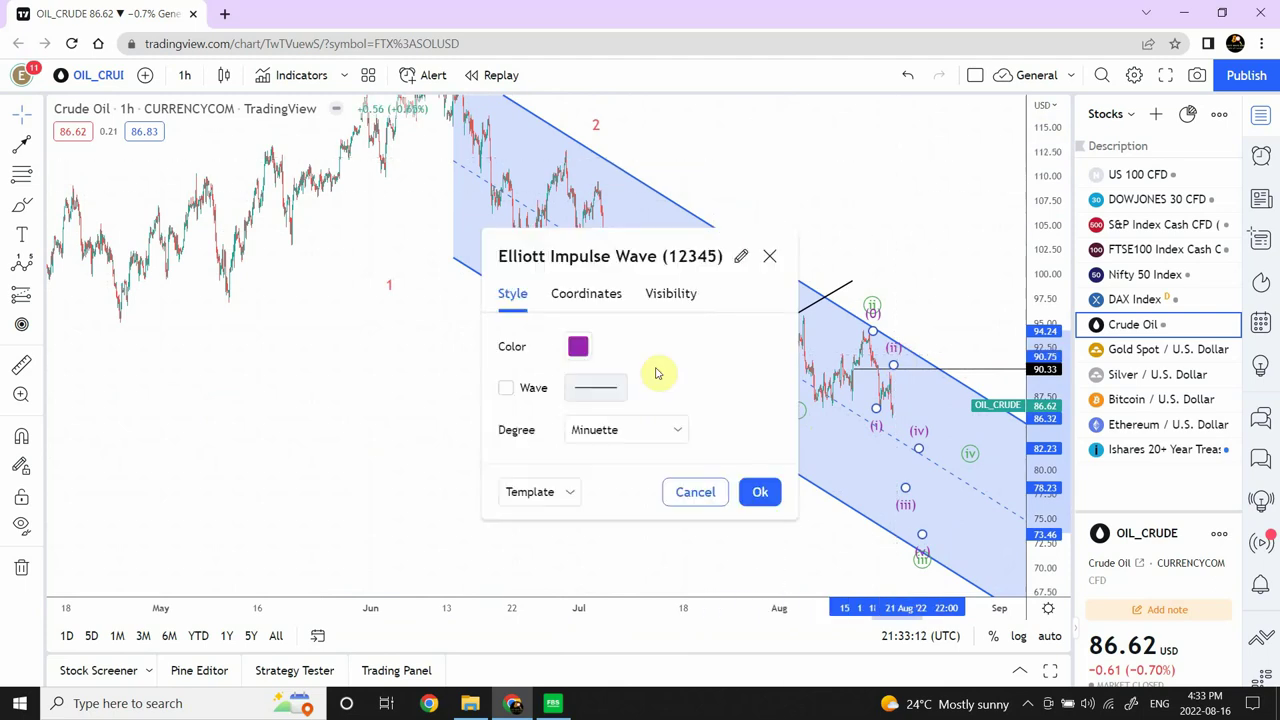
pyautogui.click(633, 437)
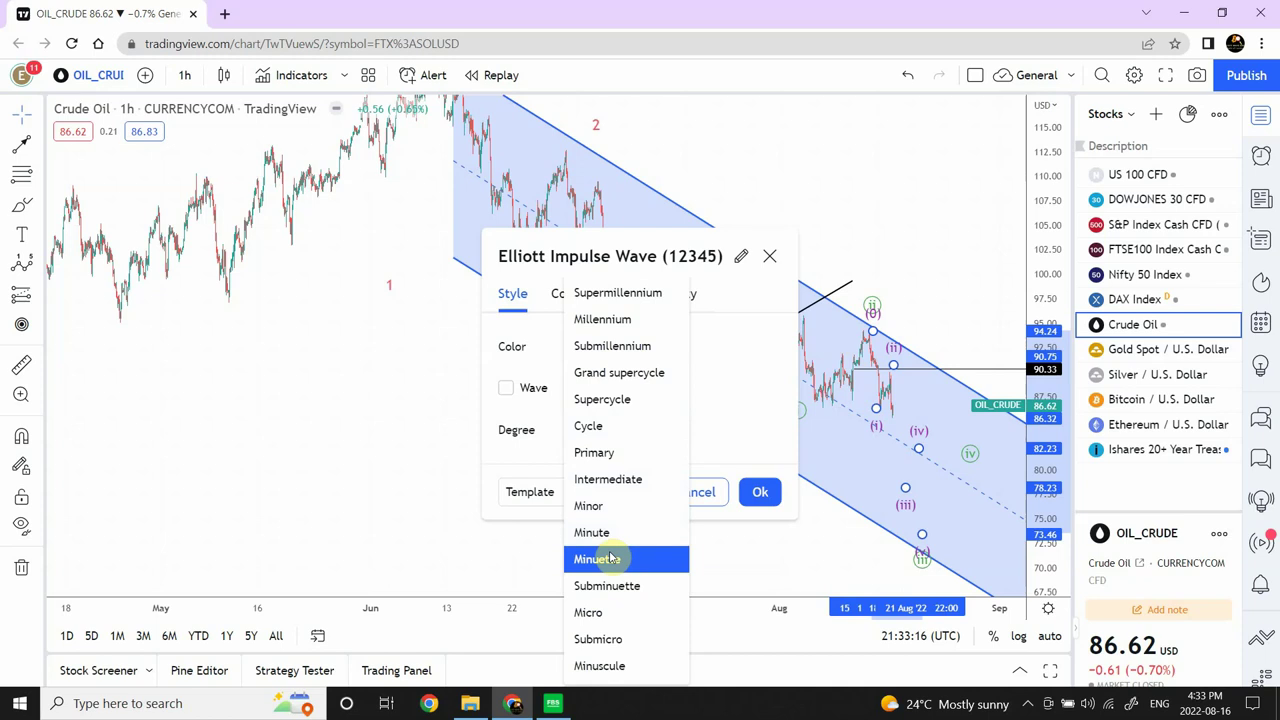
pyautogui.click(516, 558)
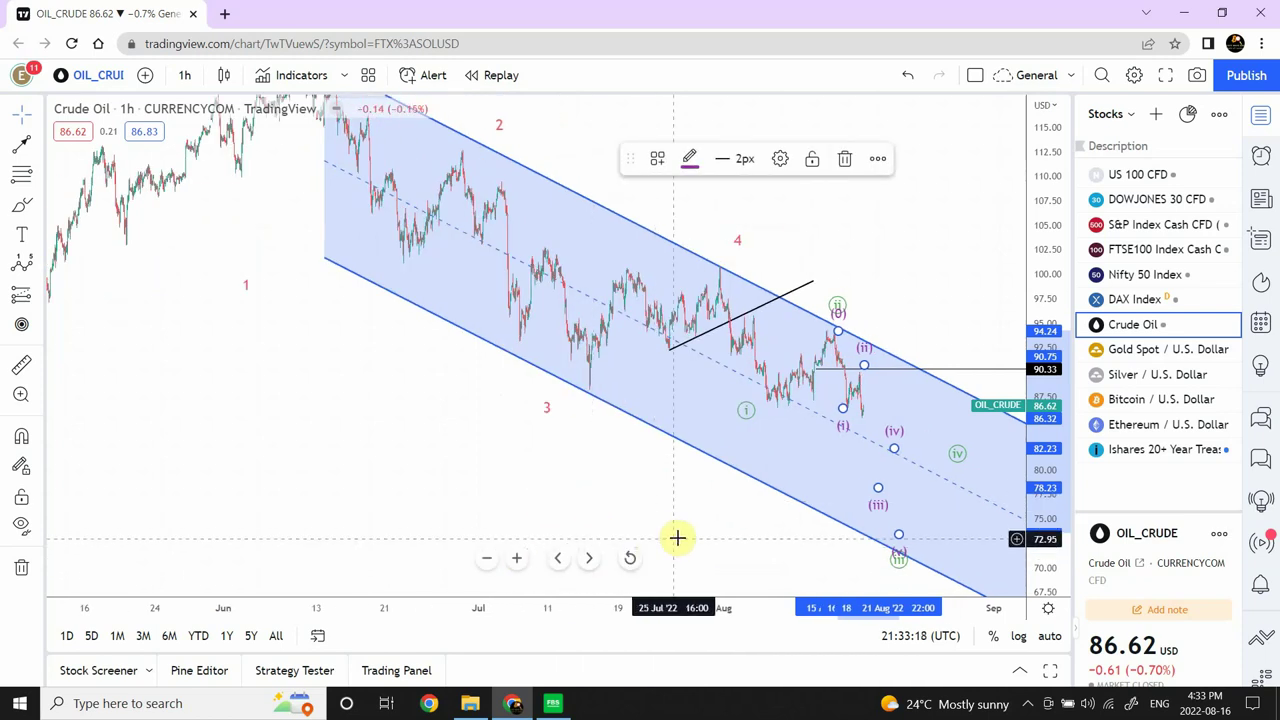
pyautogui.moveTo(897, 283); pyautogui.dragTo(677, 243)
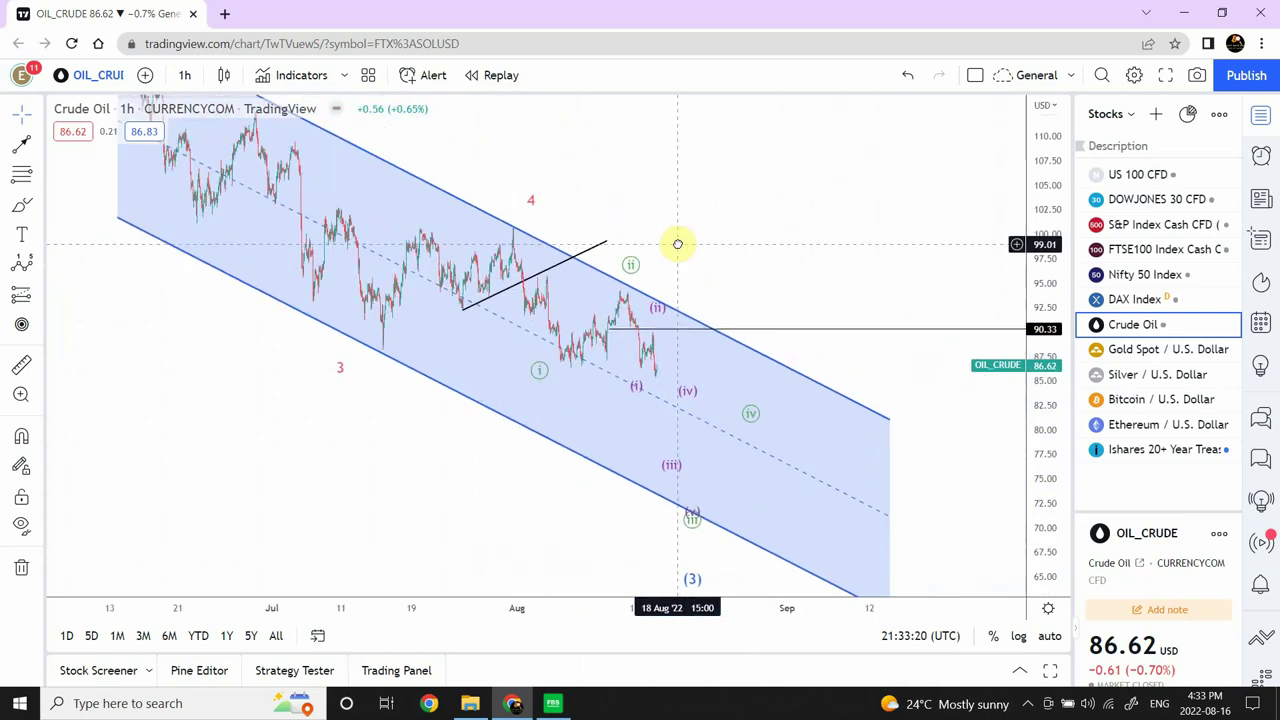
# Step: Deselect the purple and green counts and pan up to show wave 5 near 62
pyautogui.click(651, 315)
pyautogui.click(690, 520)
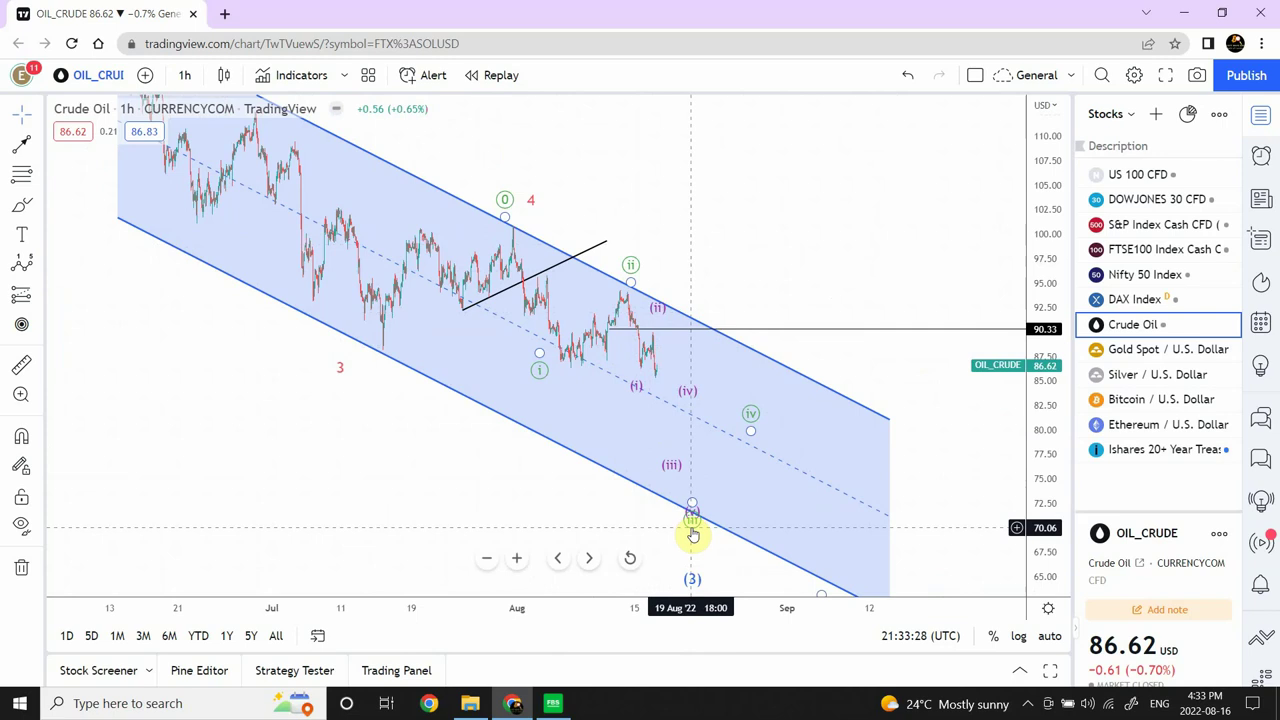
pyautogui.click(746, 447)
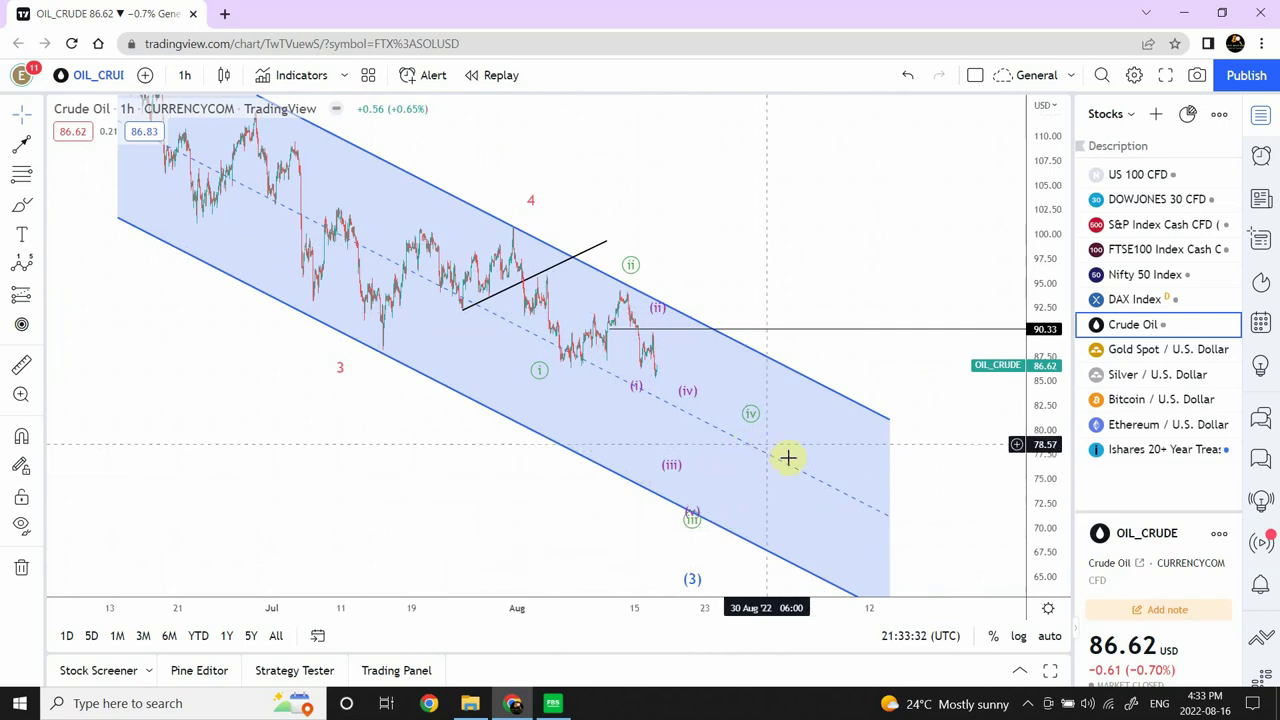
pyautogui.moveTo(553, 491); pyautogui.dragTo(460, 437)
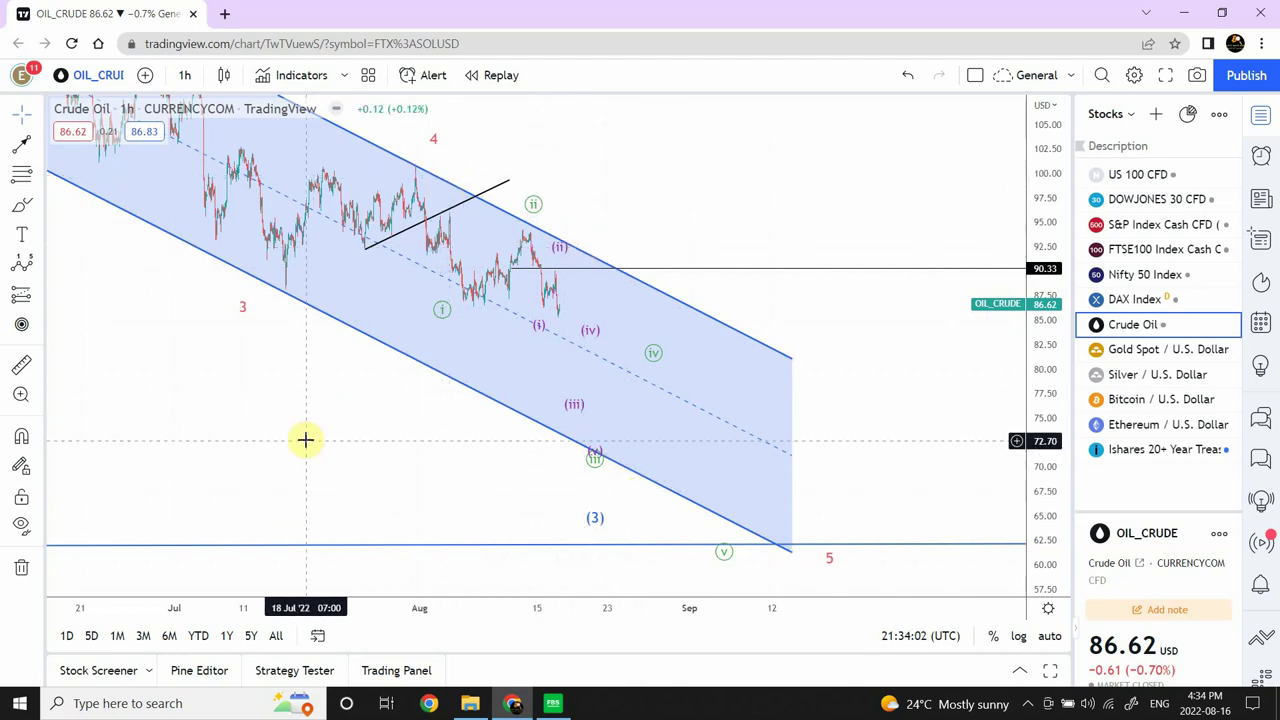
pyautogui.moveTo(305, 440); pyautogui.dragTo(603, 580)
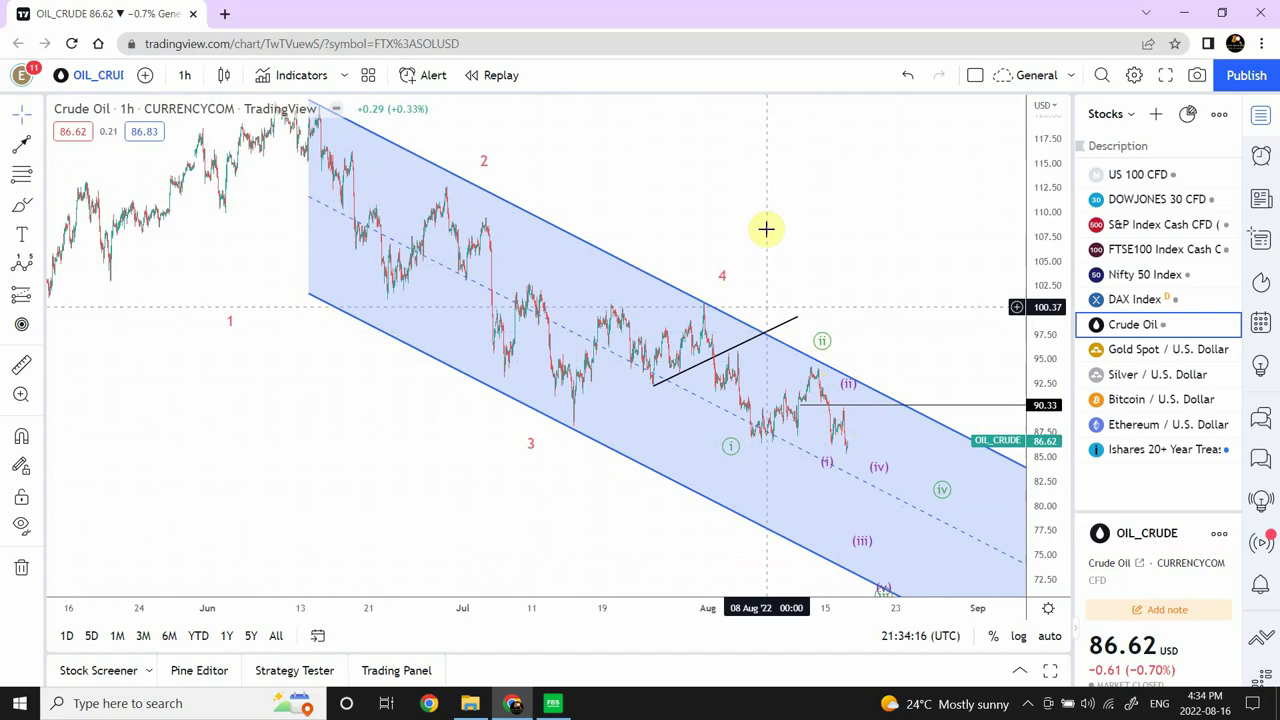
pyautogui.moveTo(771, 220); pyautogui.dragTo(551, 140)
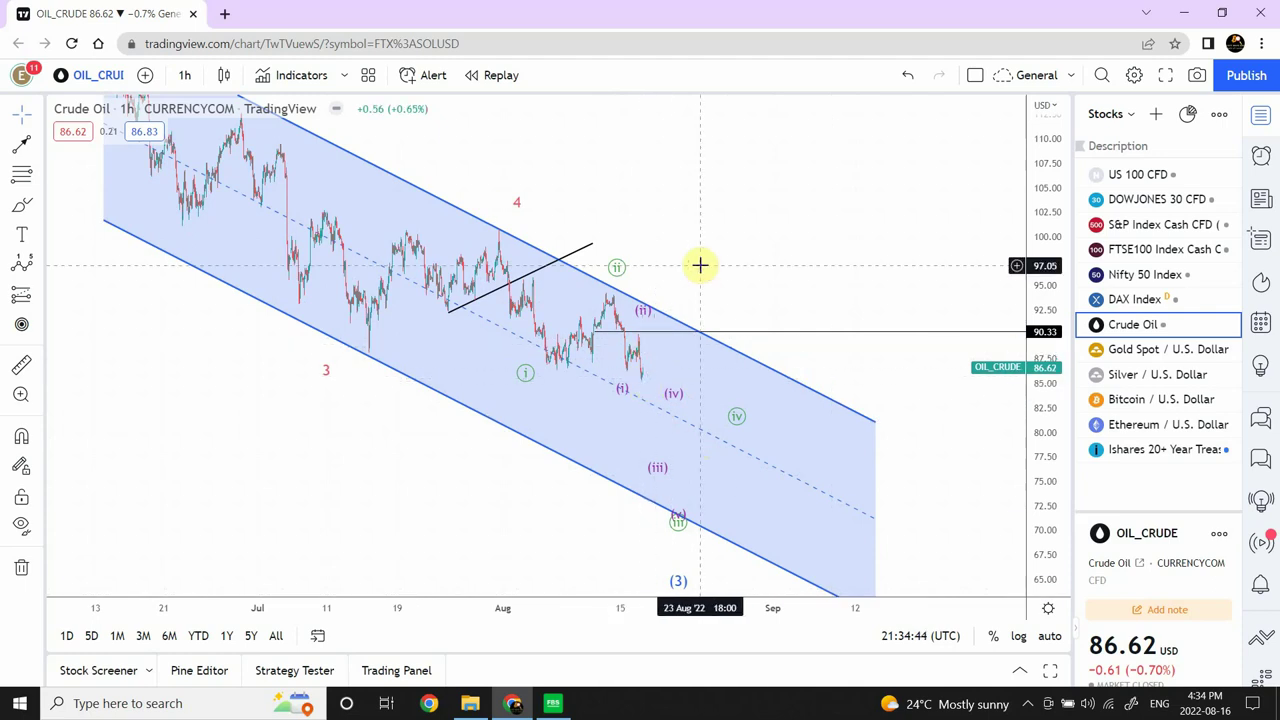
pyautogui.moveTo(704, 265); pyautogui.dragTo(648, 173)
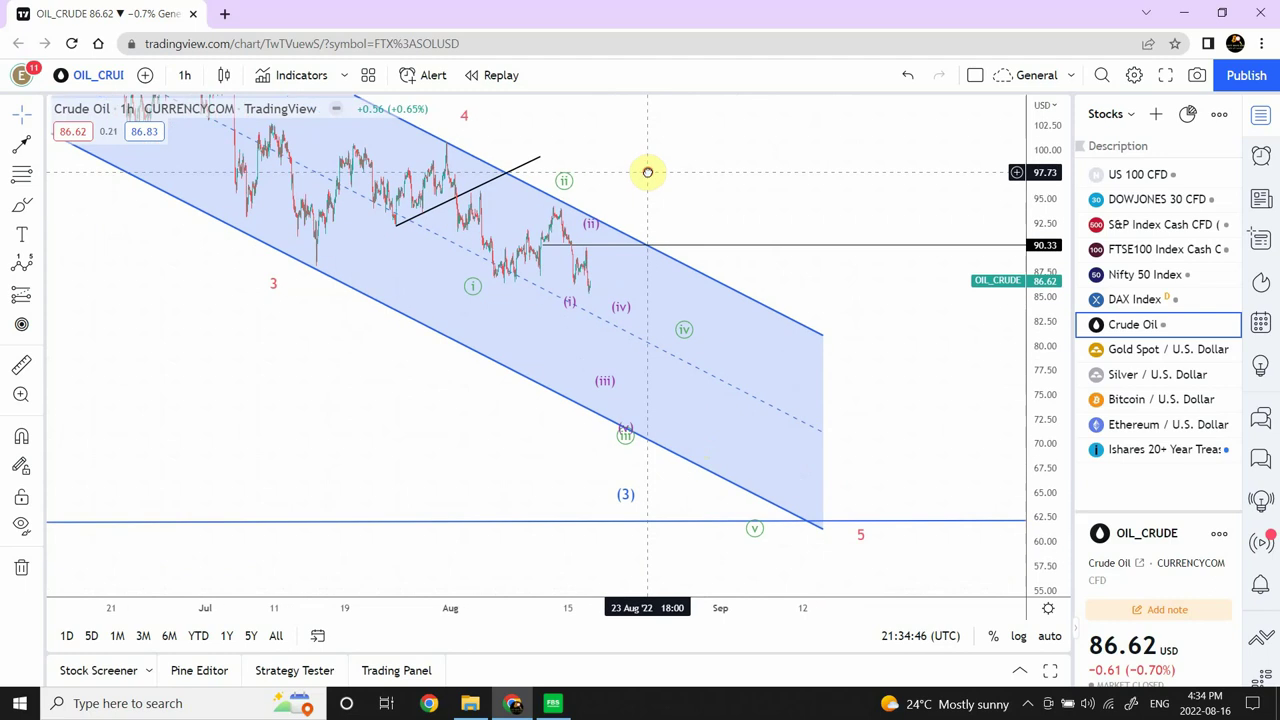